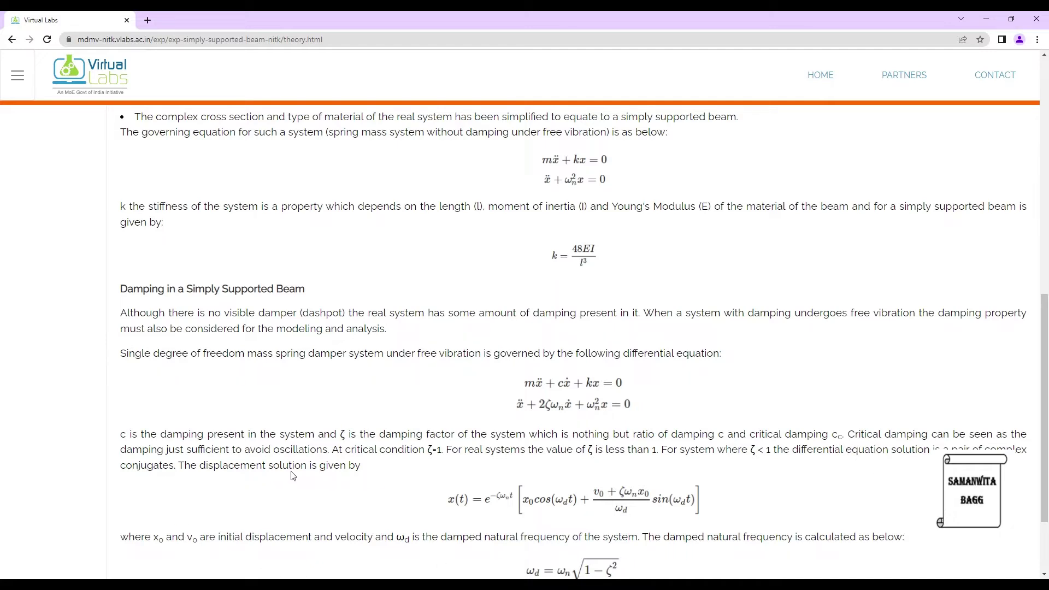
Step: Read the damped natural frequency formula in the theory and open the experiment's Procedure page
scroll(454, 468, "down", 1)
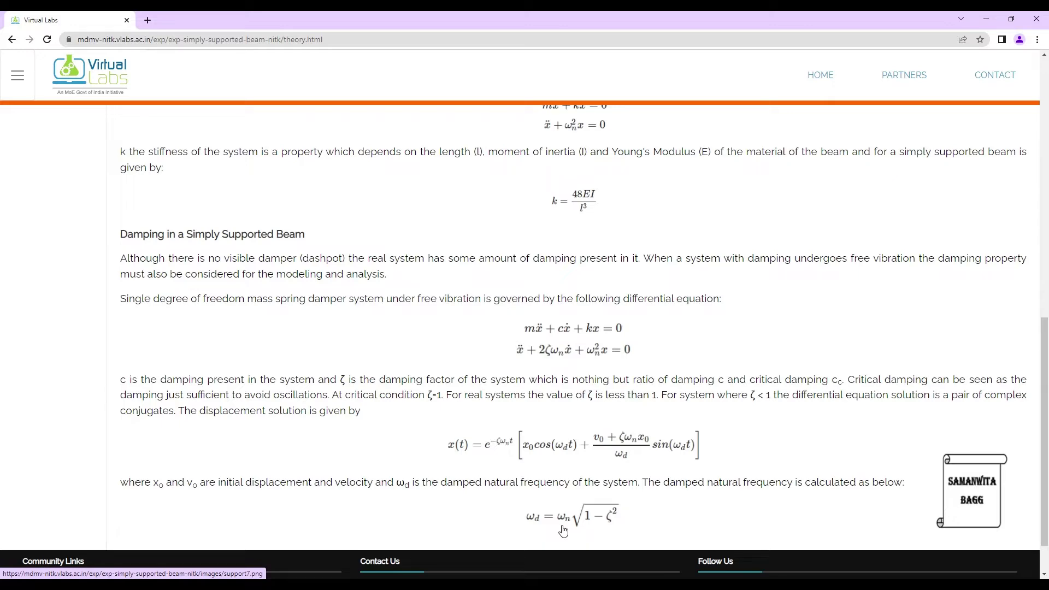
scroll(250, 286, "up", 10)
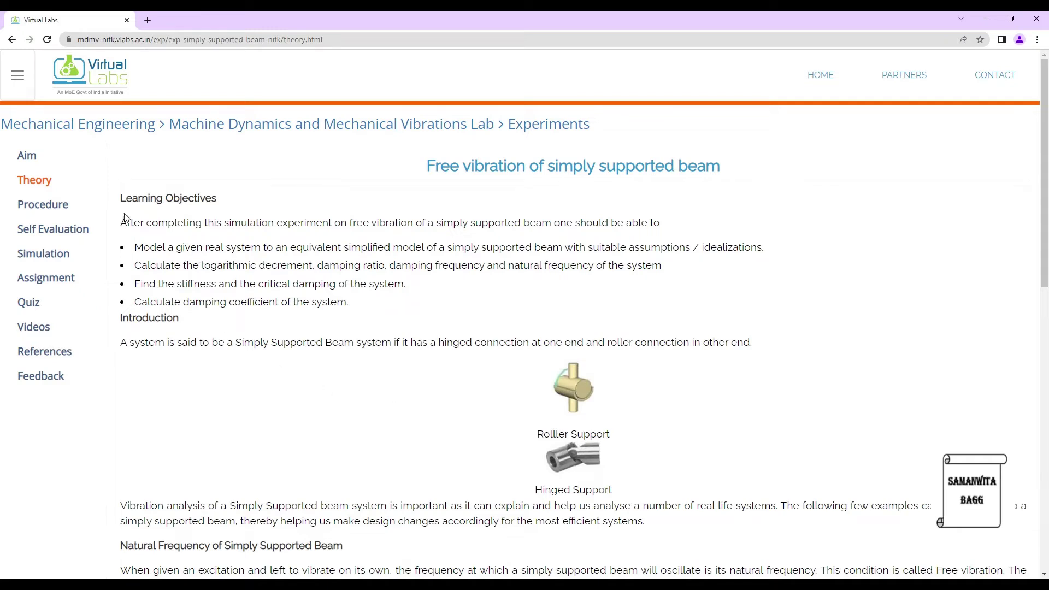
left_click(59, 207)
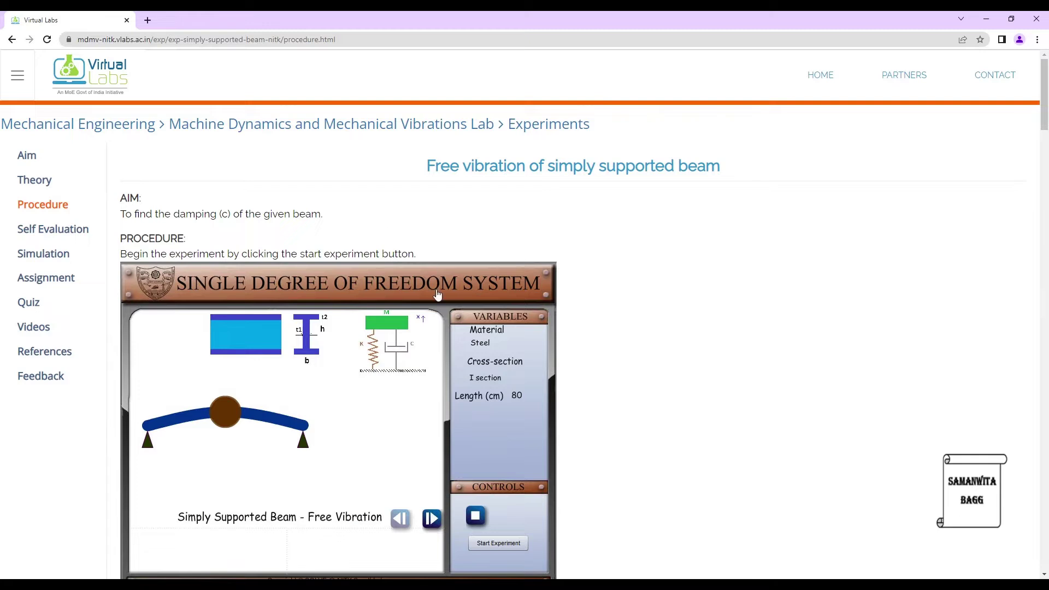
Step: Examine the procedure from starting the experiment through finding the logarithmic decrement to the damping ratio formula
scroll(437, 289, "down", 3)
scroll(348, 277, "up", 1)
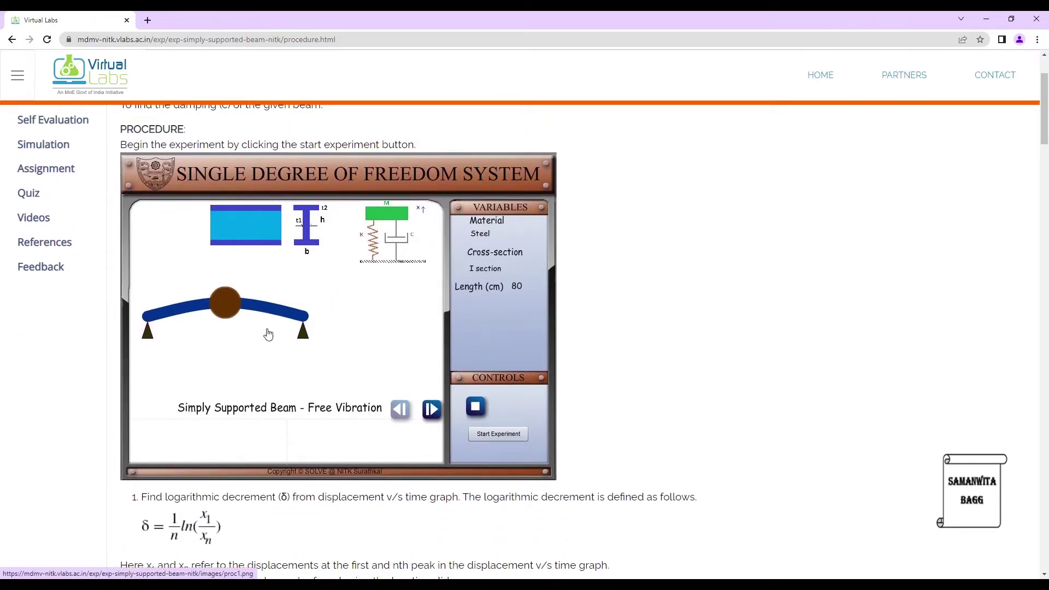
scroll(257, 292, "down", 4)
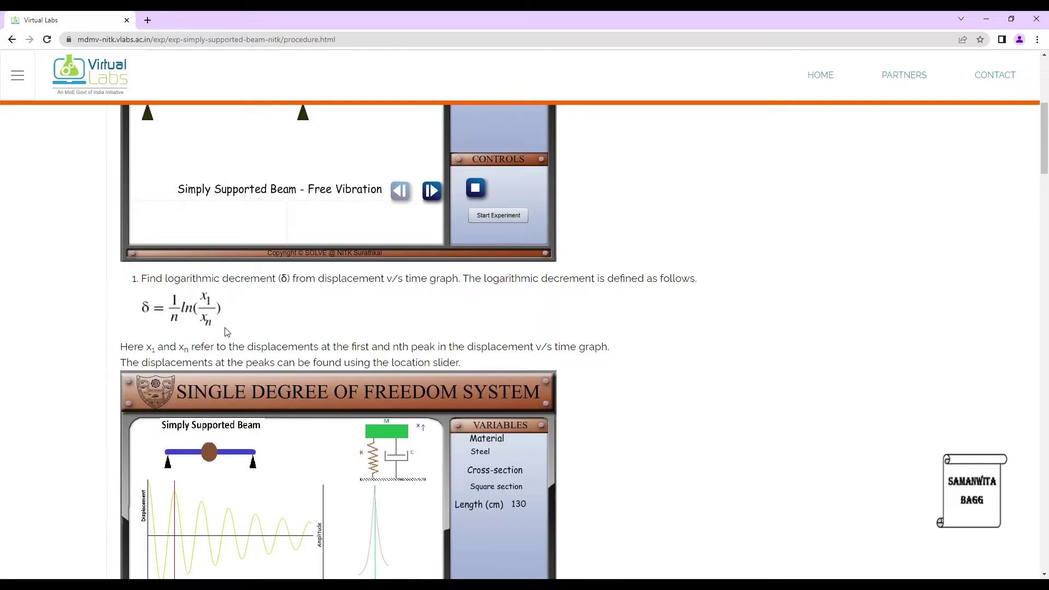
scroll(279, 338, "down", 3)
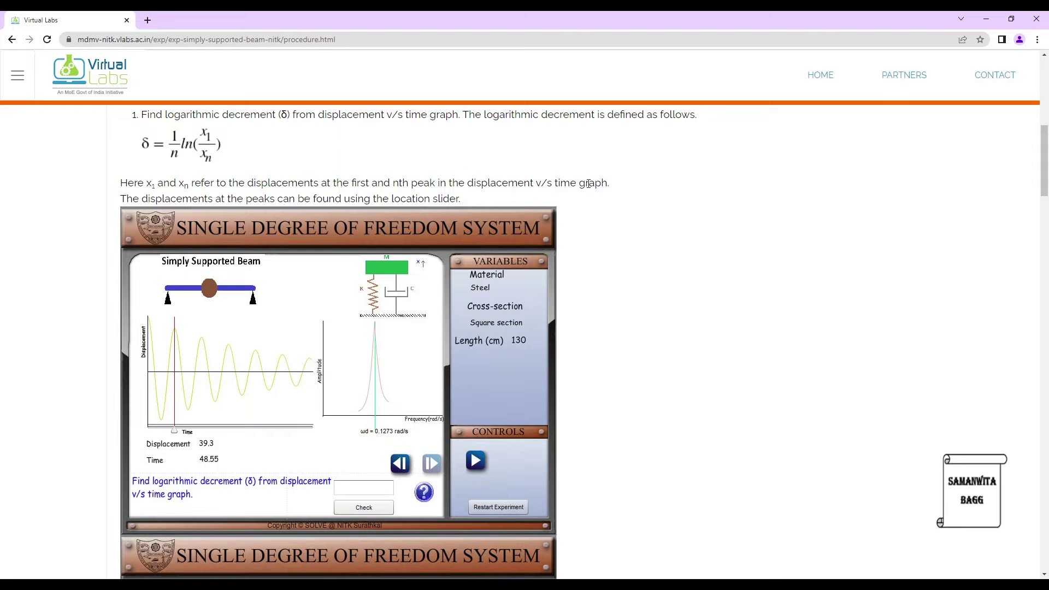
scroll(547, 189, "down", 1)
scroll(448, 298, "down", 2)
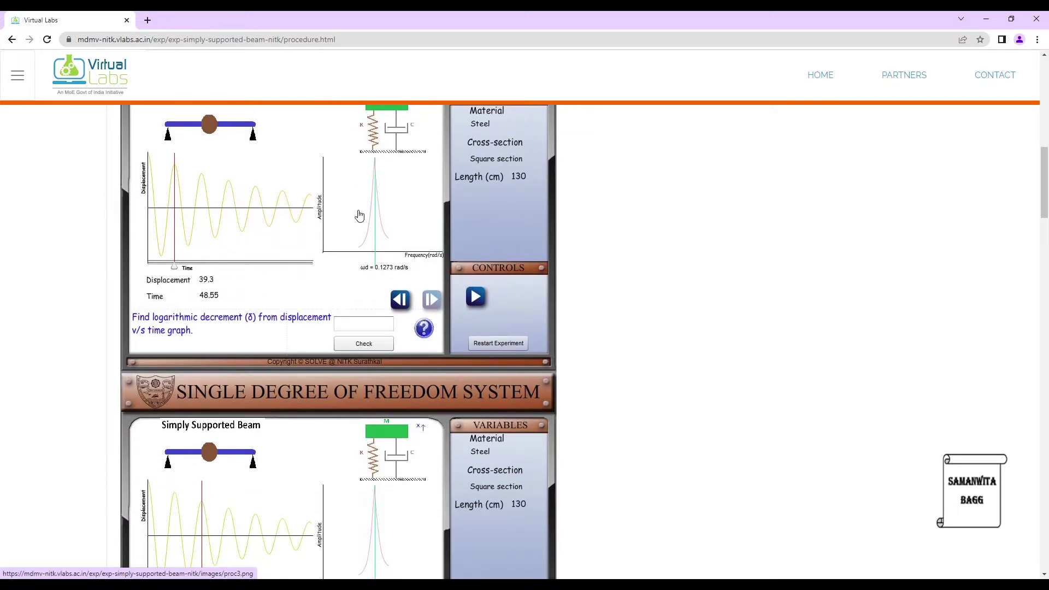
scroll(369, 266, "down", 3)
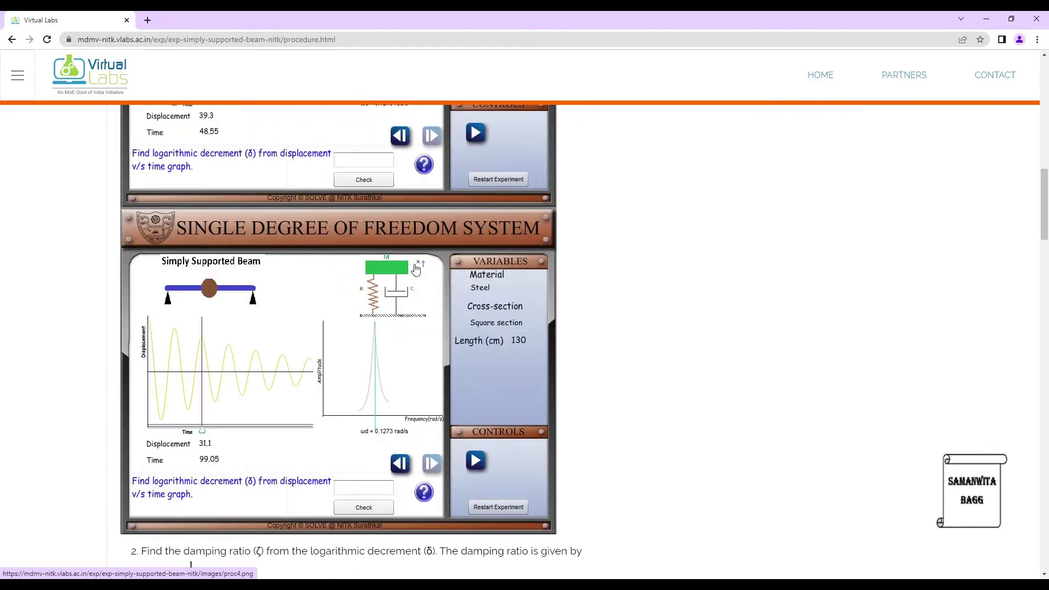
scroll(423, 240, "down", 3)
scroll(344, 303, "down", 2)
scroll(178, 295, "down", 1)
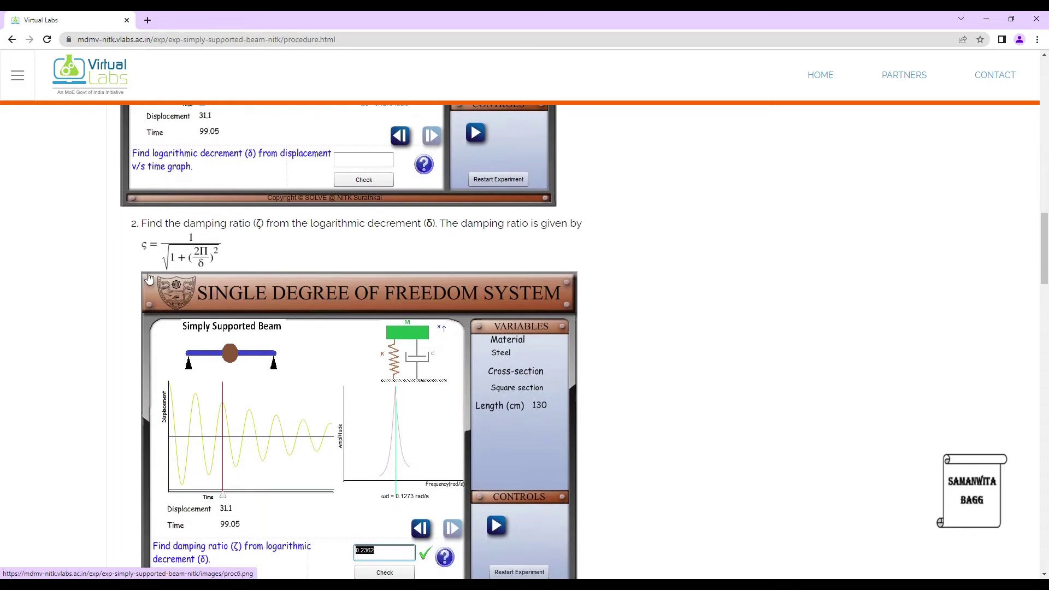
Step: Examine the remaining procedure for damping ratio, stiffness, natural frequency, equivalent mass, critical damping and damping, including the result table
scroll(214, 251, "down", 1)
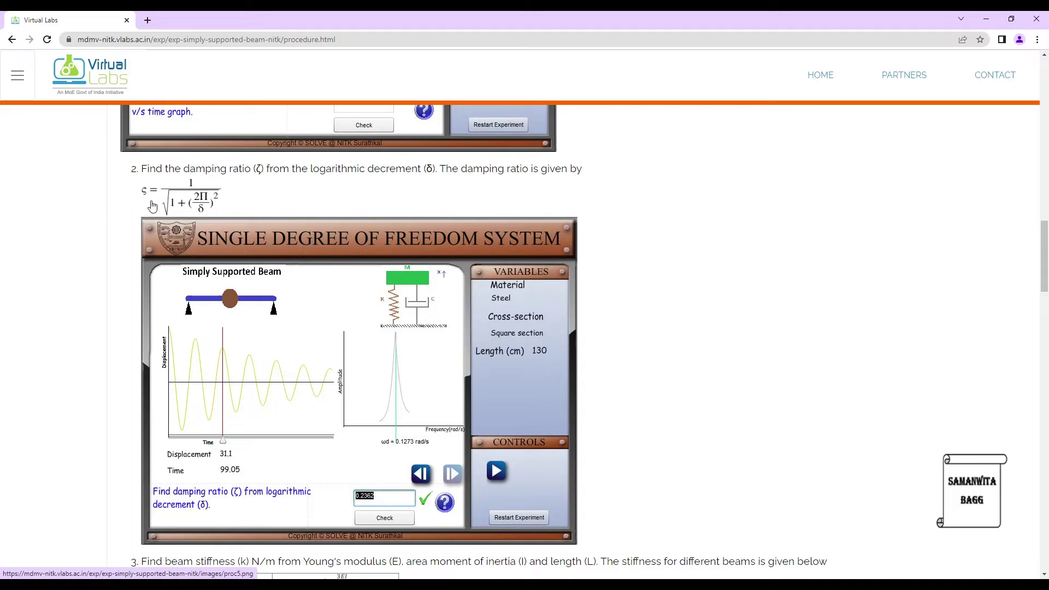
scroll(295, 306, "down", 7)
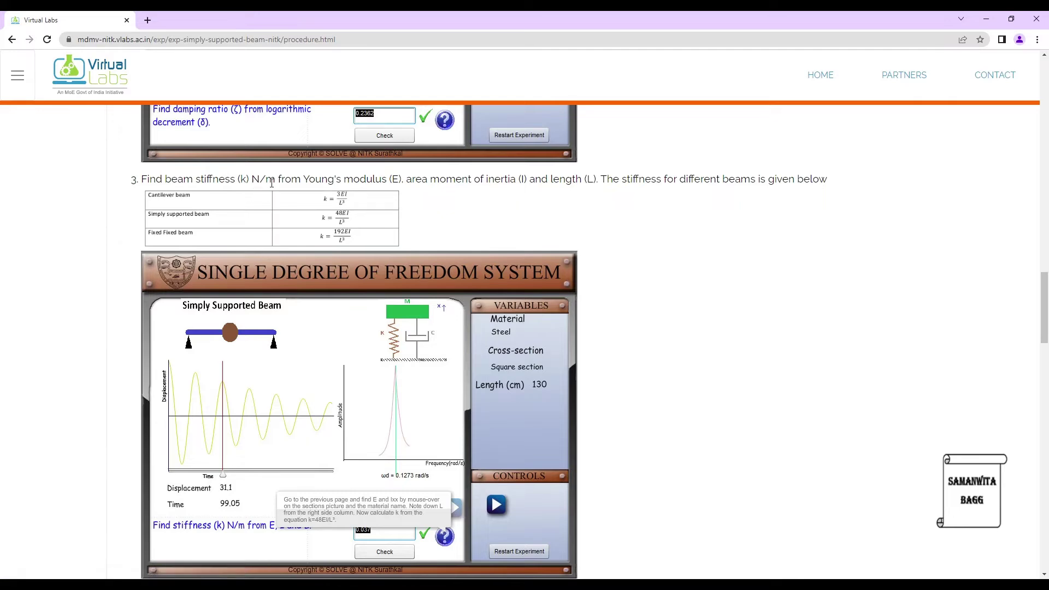
scroll(261, 298, "down", 8)
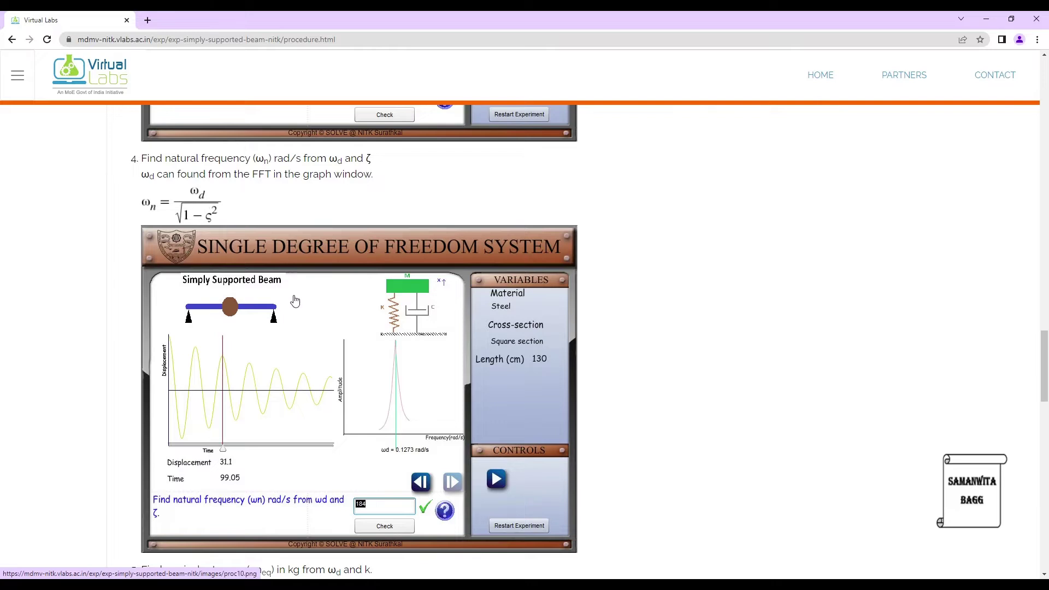
scroll(234, 174, "down", 2)
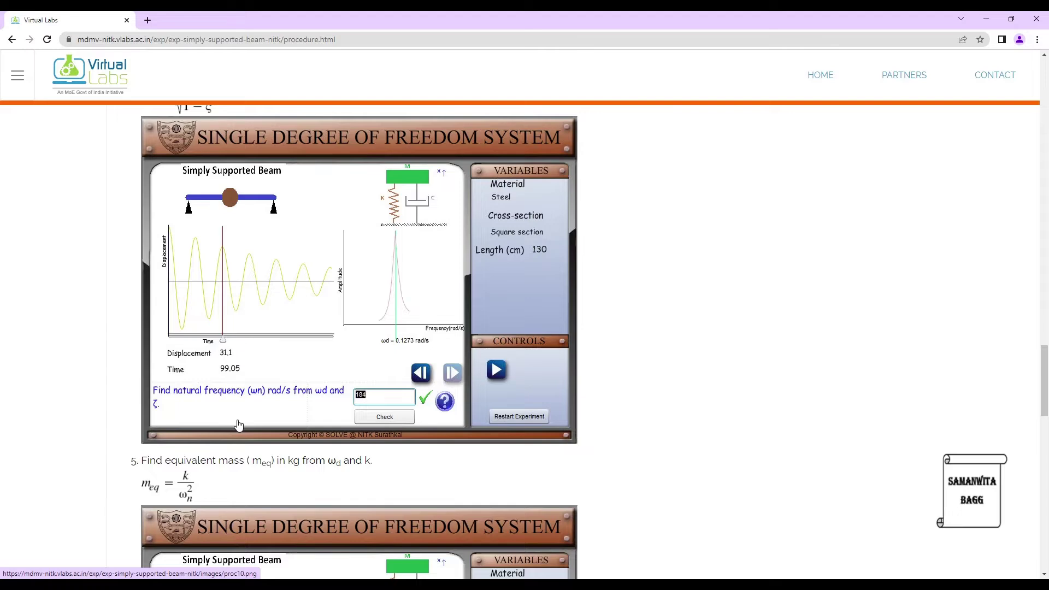
scroll(314, 380, "down", 3)
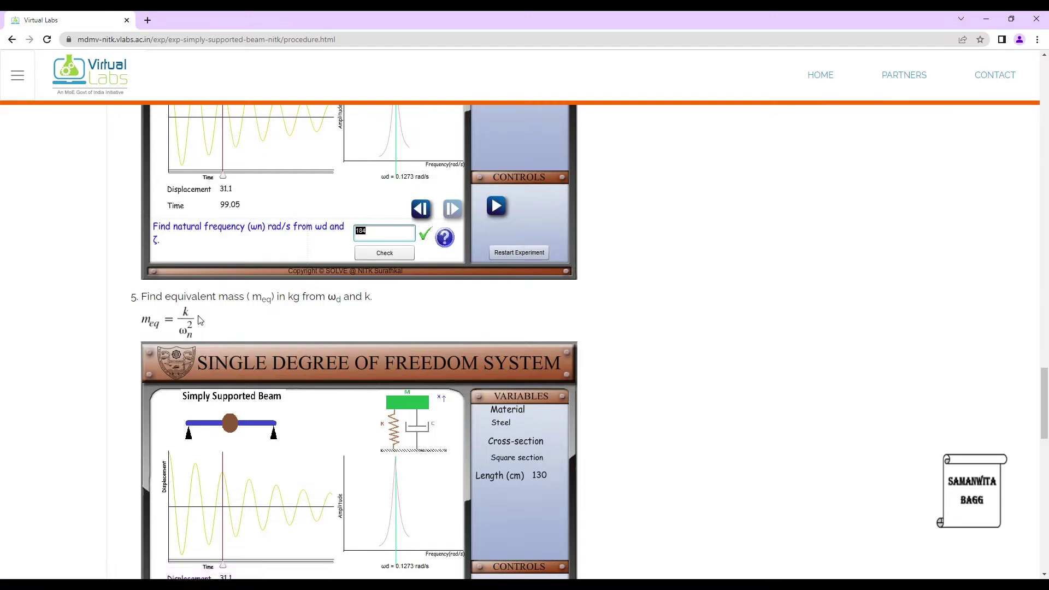
scroll(201, 340, "down", 5)
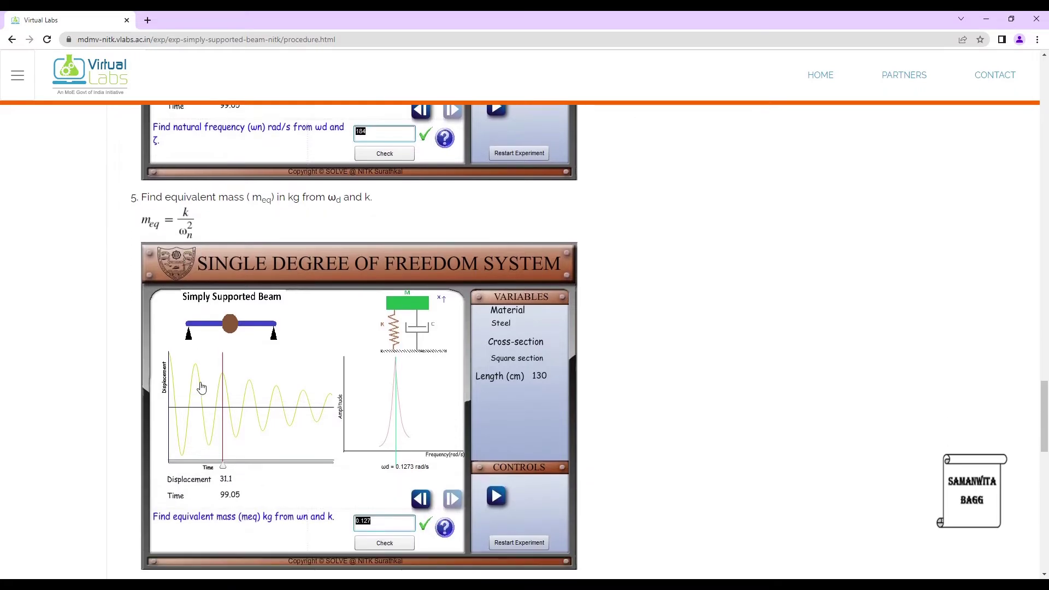
scroll(201, 391, "down", 2)
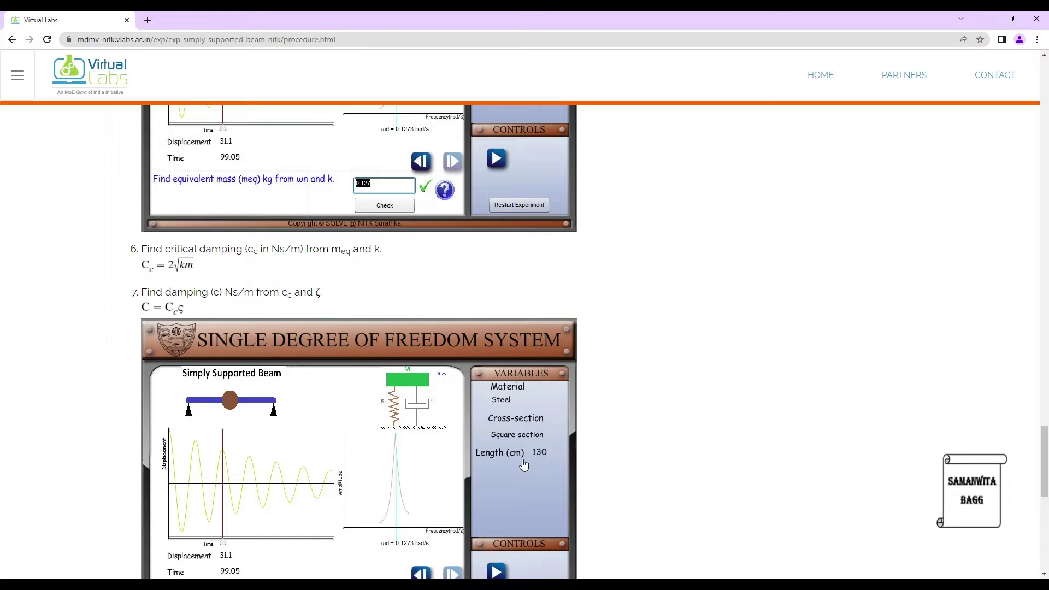
scroll(532, 462, "down", 9)
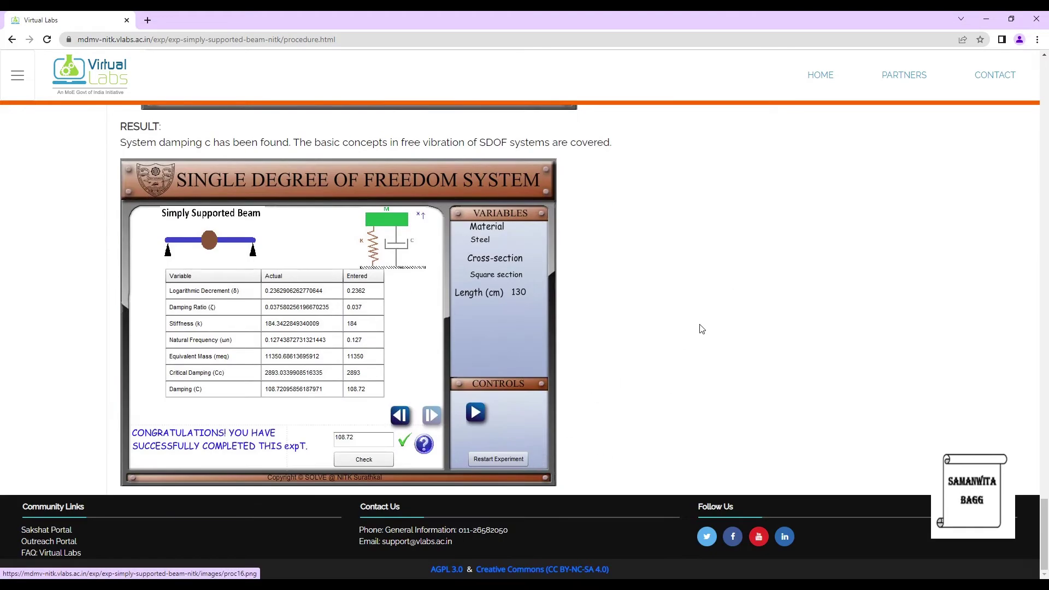
scroll(515, 413, "up", 20)
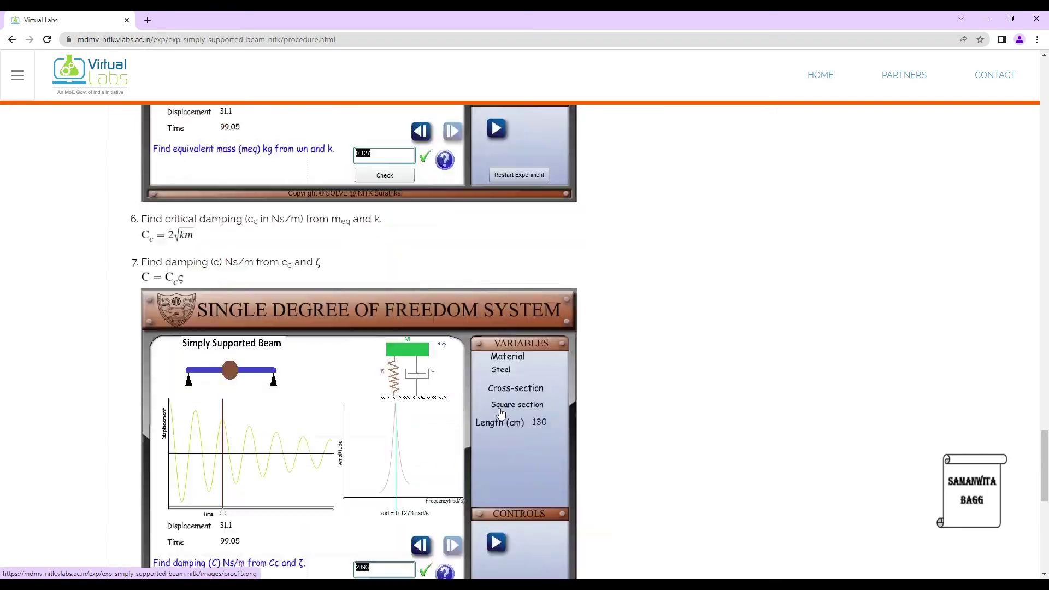
scroll(447, 115, "up", 20)
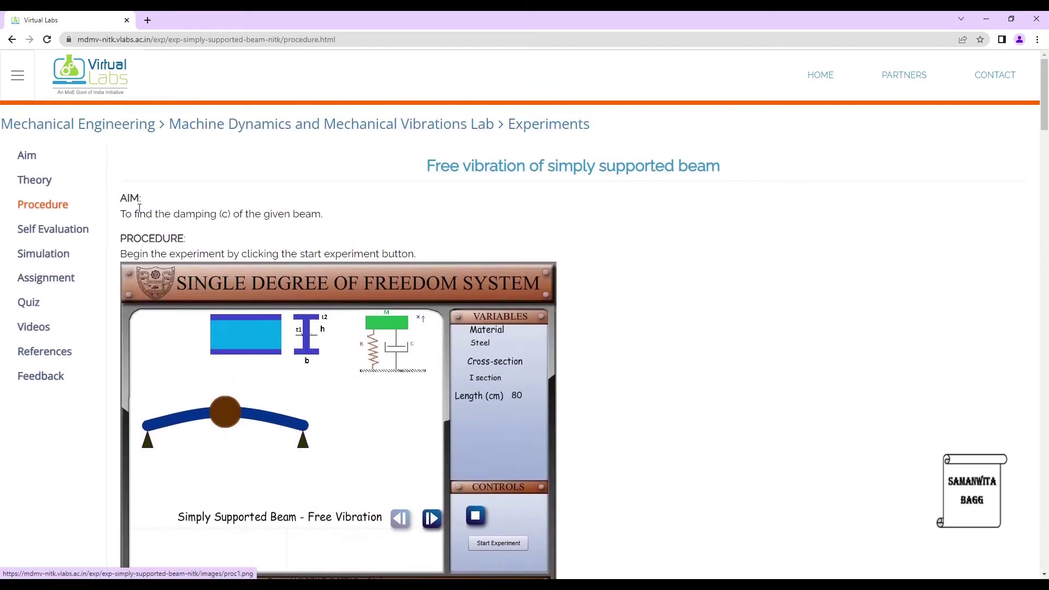
Step: Open the Self Evaluation page and look through its multiple-choice questions
left_click(46, 234)
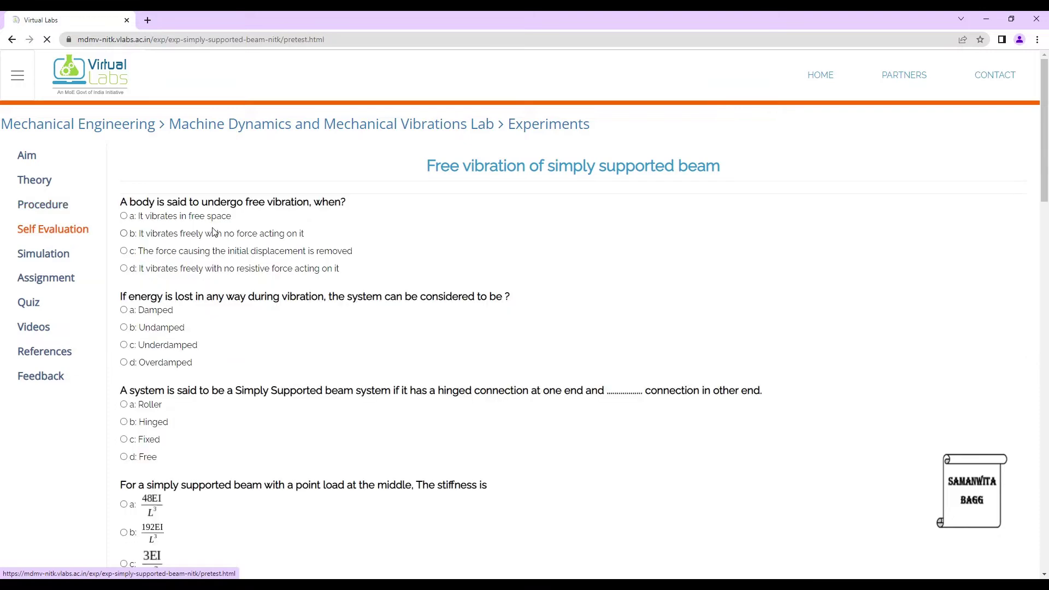
scroll(316, 205, "down", 15)
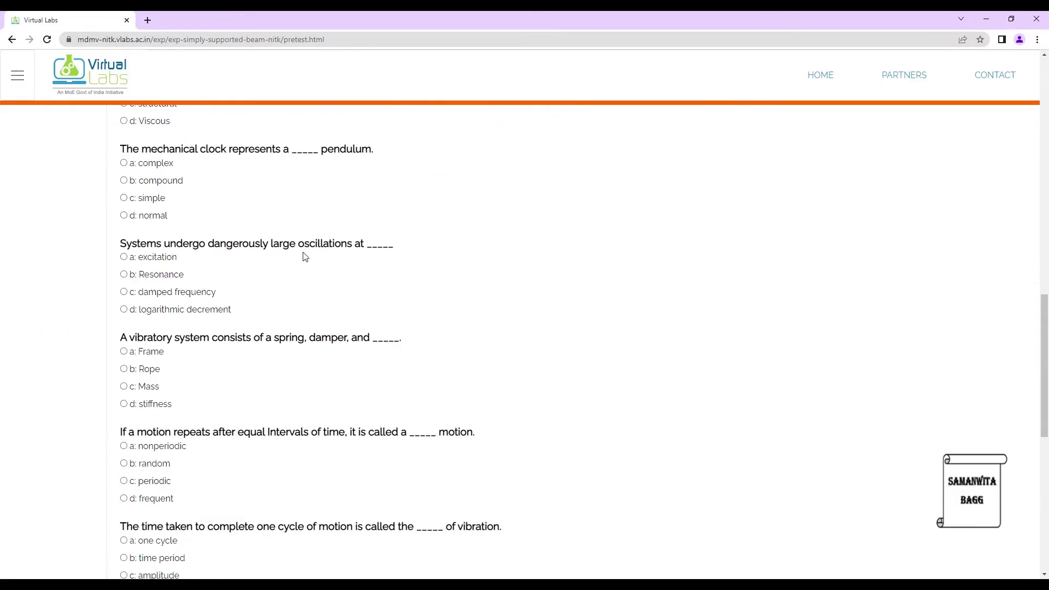
scroll(305, 257, "up", 10)
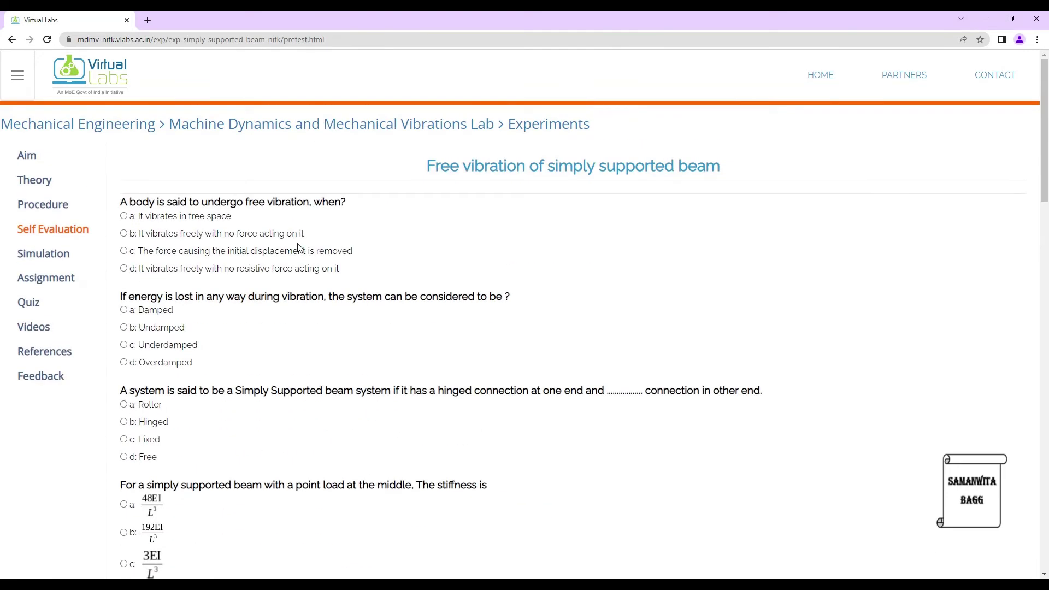
Step: Open the beam simulation and set the material to Aluminium and the cross-section to Square section
left_click(62, 256)
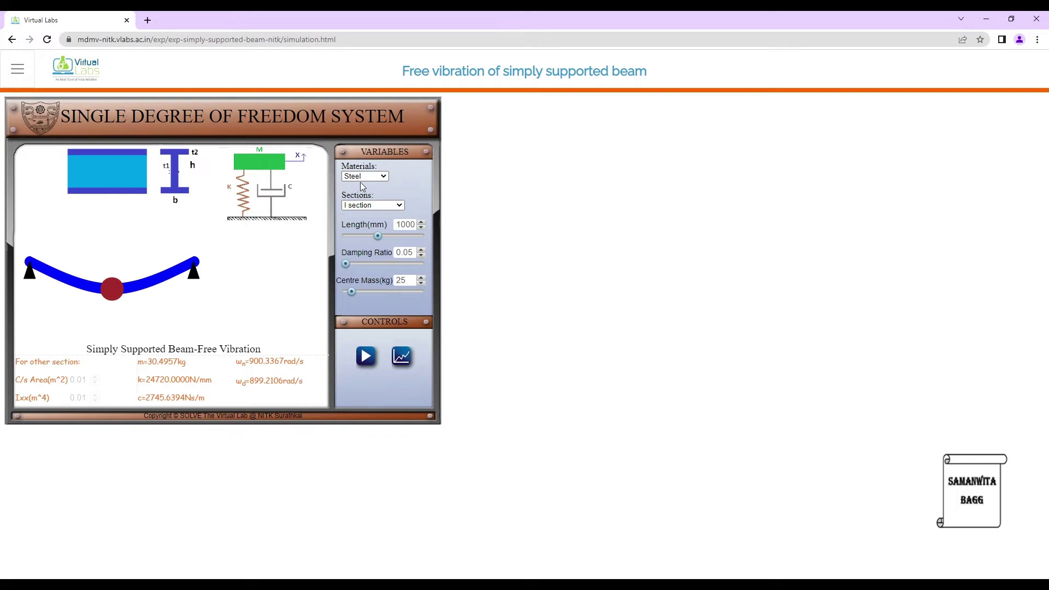
left_click(382, 177)
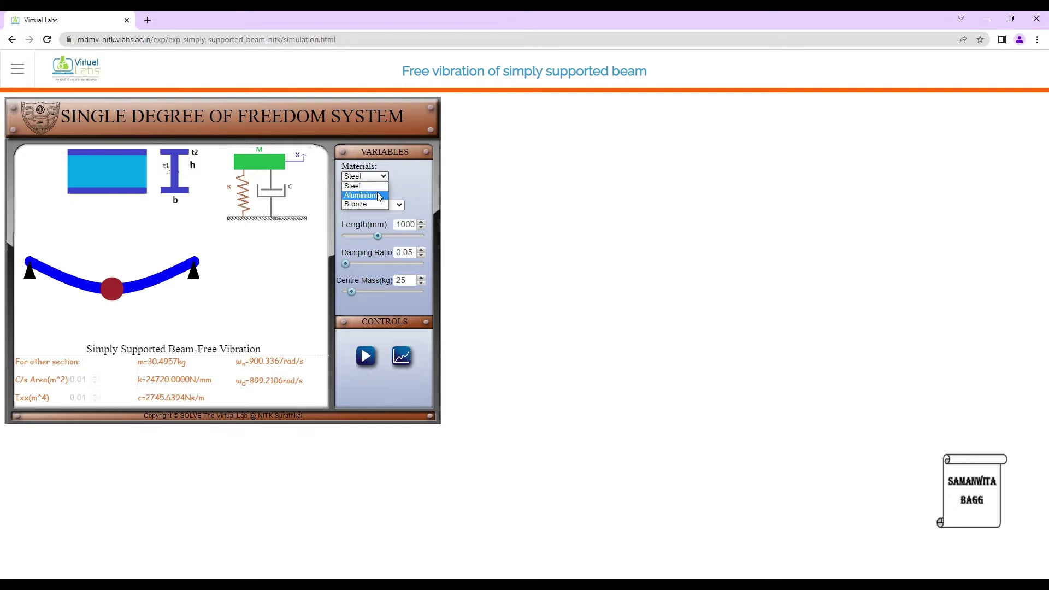
left_click(379, 196)
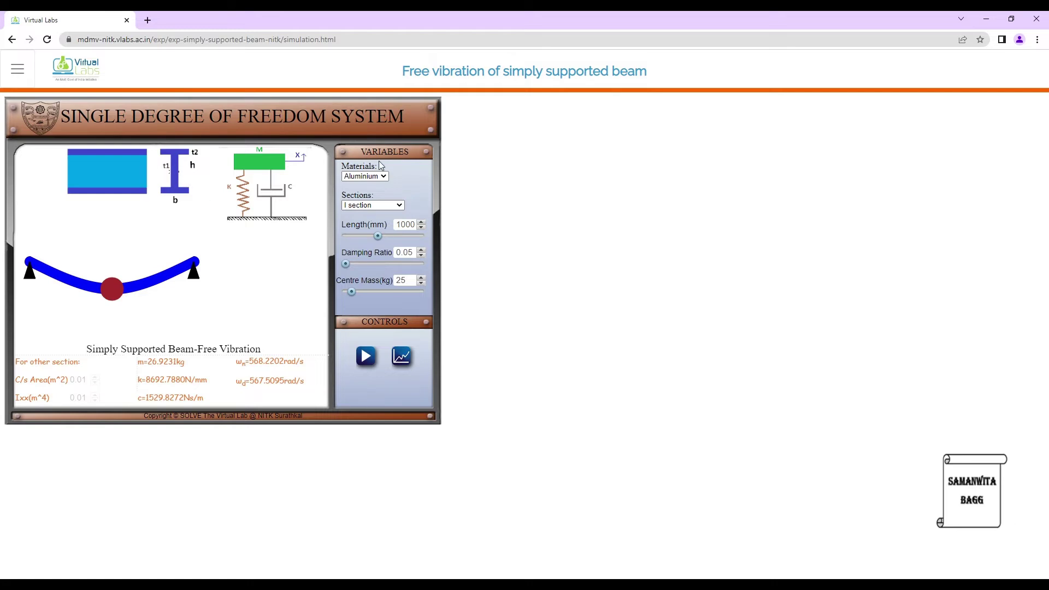
left_click(366, 205)
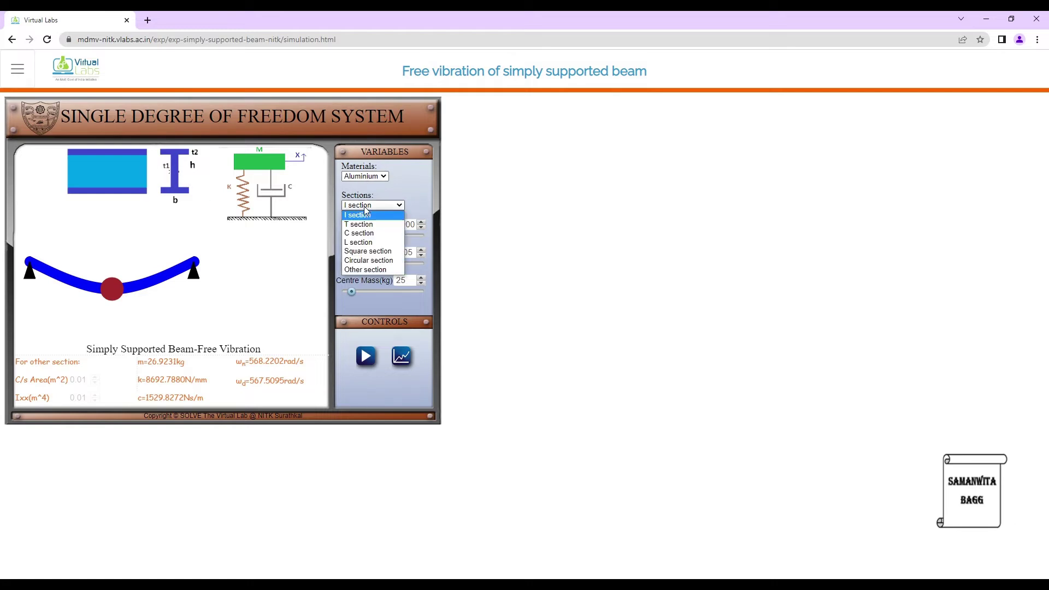
left_click(370, 251)
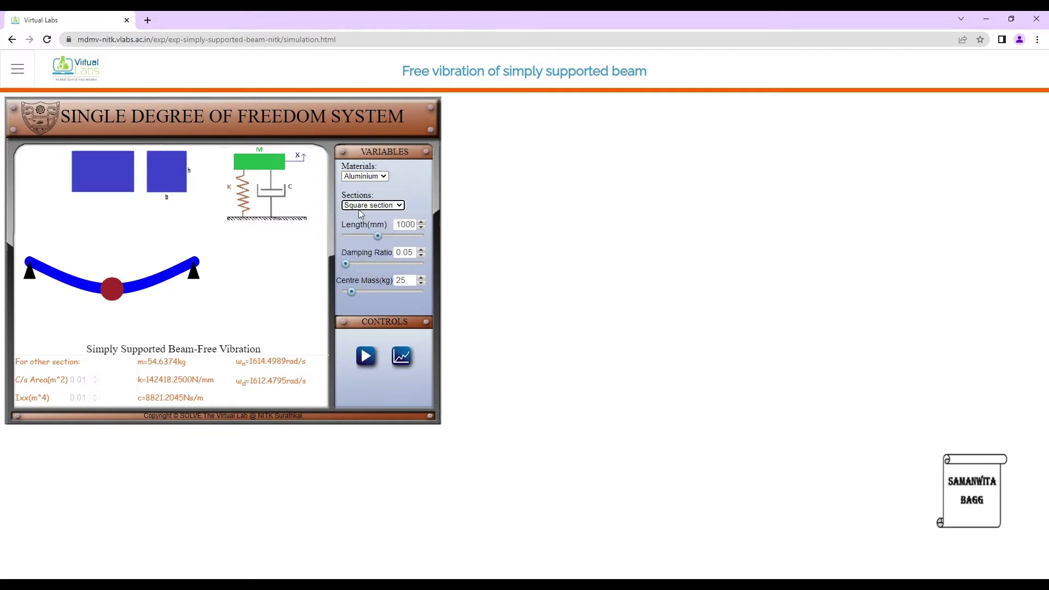
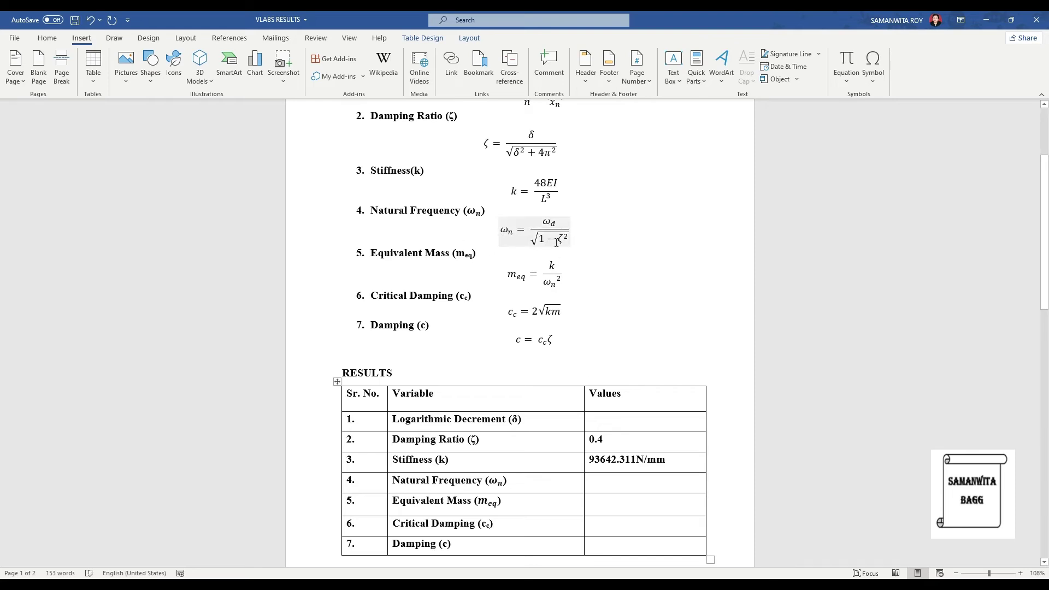
Step: Consult the simulation's frequency values and record the natural frequency as 1258.9393 rad/s in the Word results table
key("alt+Tab")
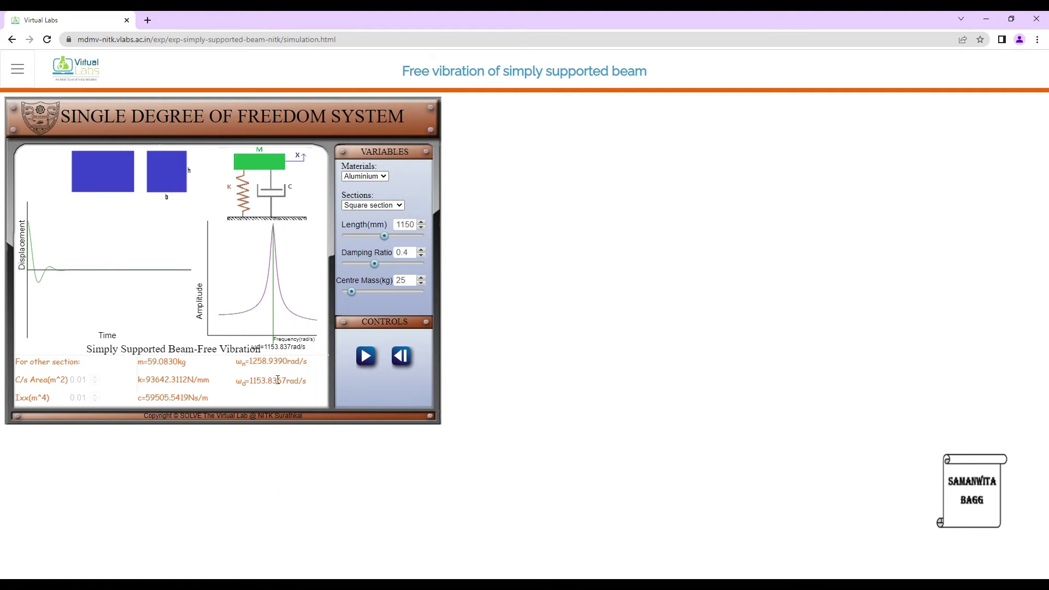
key("alt+Tab")
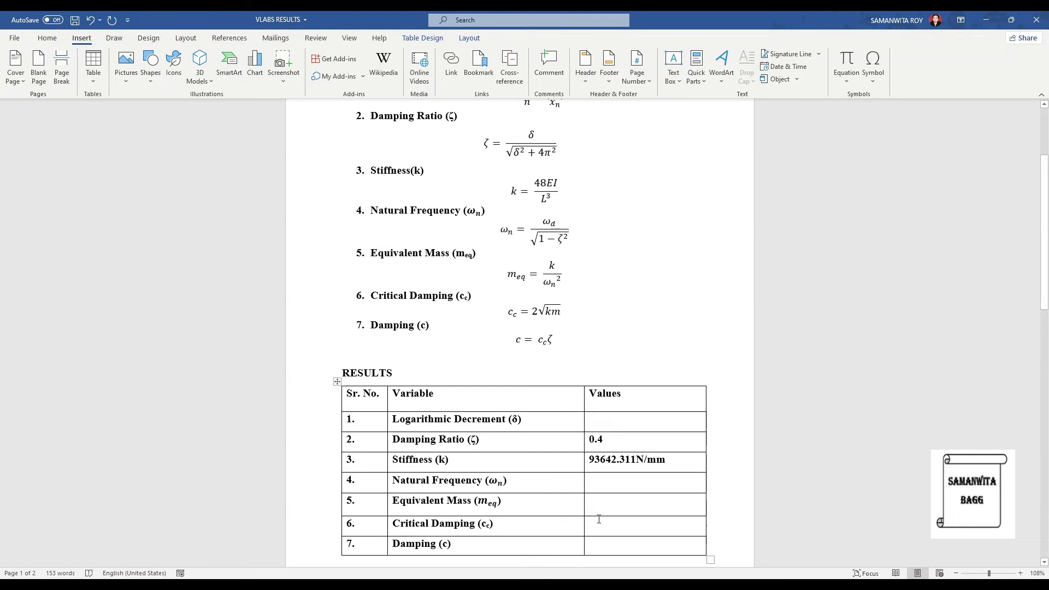
type("1258.")
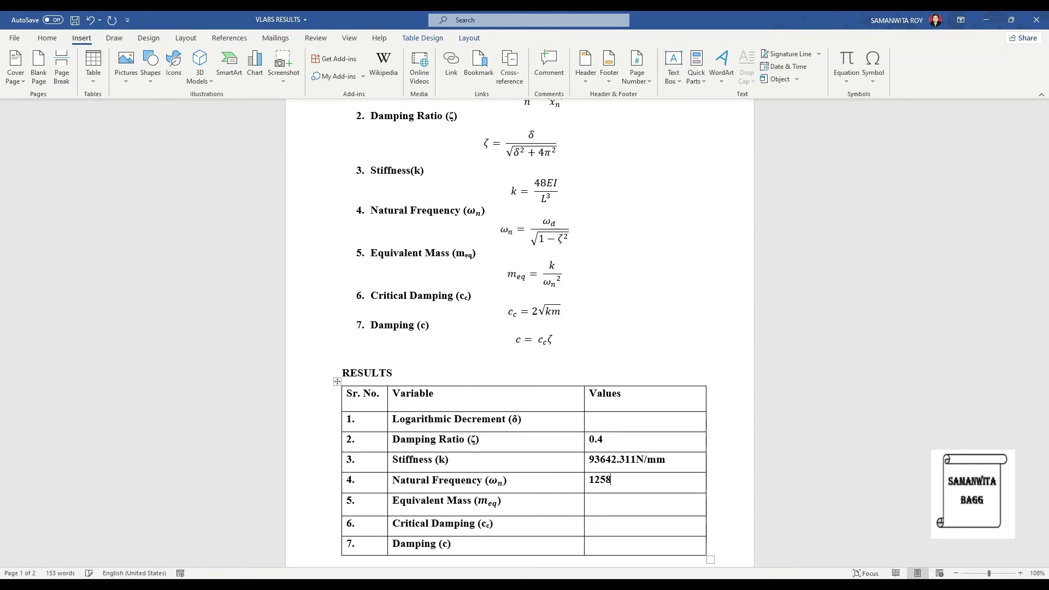
type("9393 rad/s")
Step: Record the equivalent mass as 59.083 kg in the results table
left_click(614, 509)
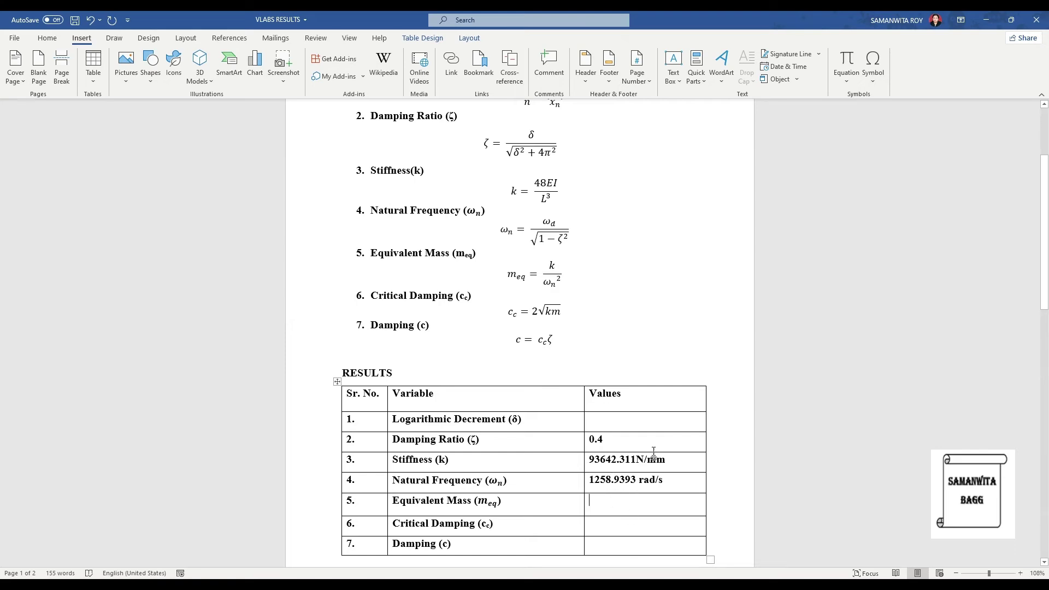
left_click_drag(648, 459, 665, 459)
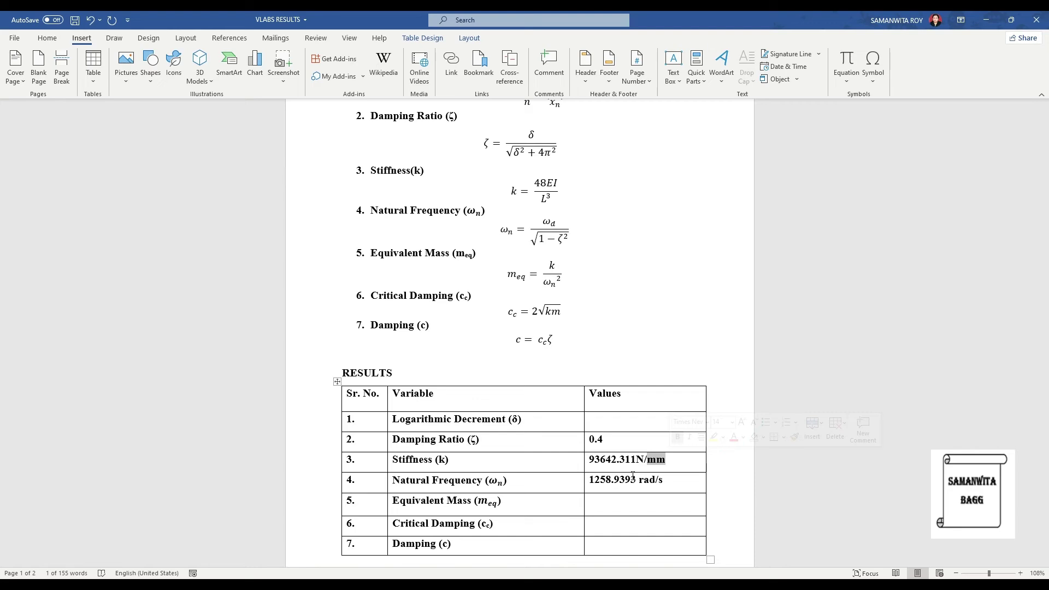
left_click(604, 508)
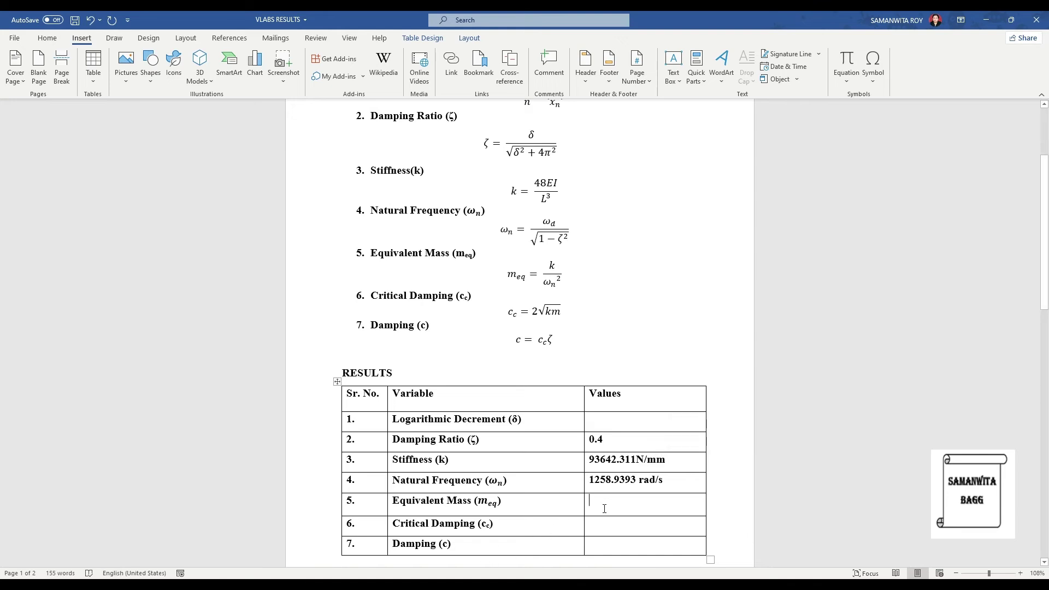
type("59")
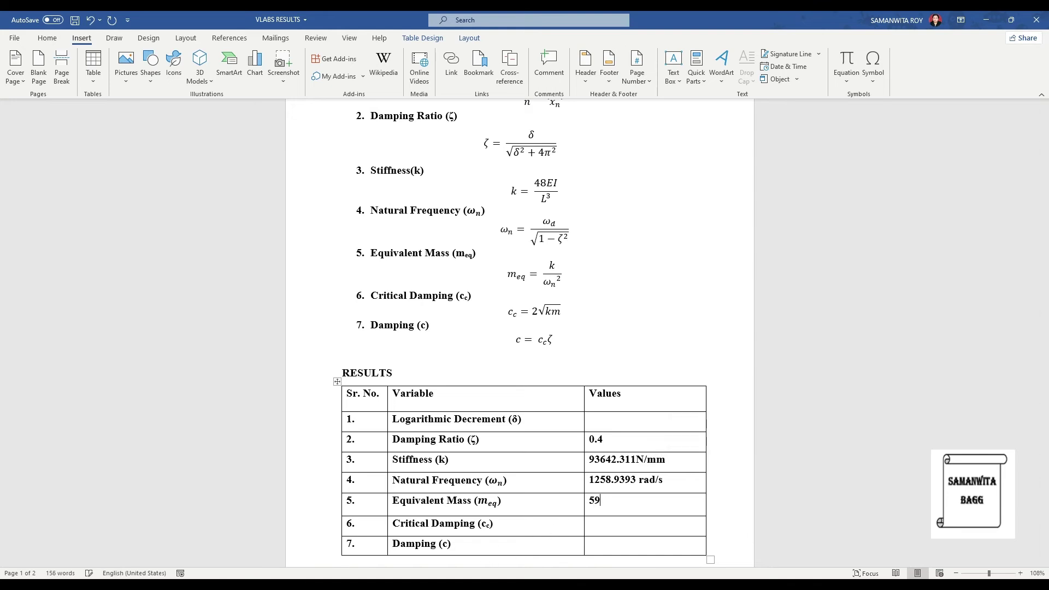
type(".083 kg")
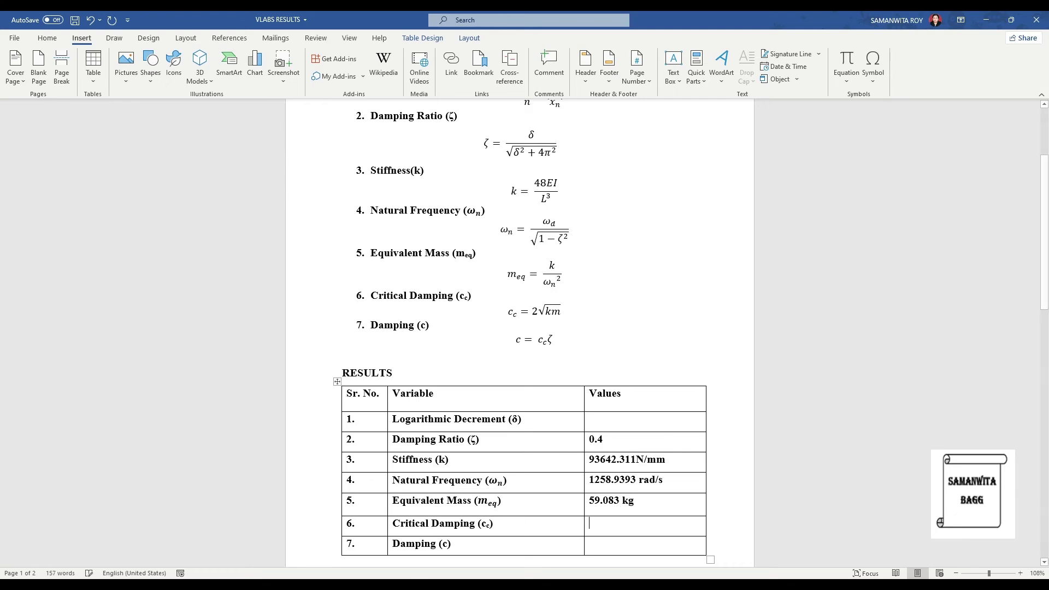
Step: Consult the simulation, then record critical damping as 148763.82 Ns/m and damping as 59505.528 Ns/m in the Word results table
key("alt+Tab")
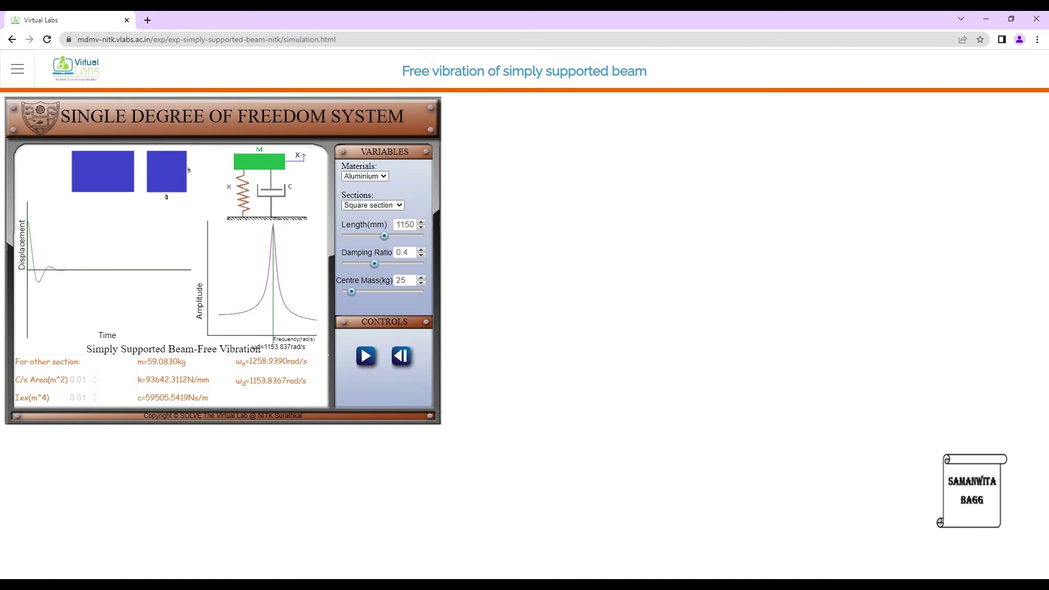
key("alt+Tab")
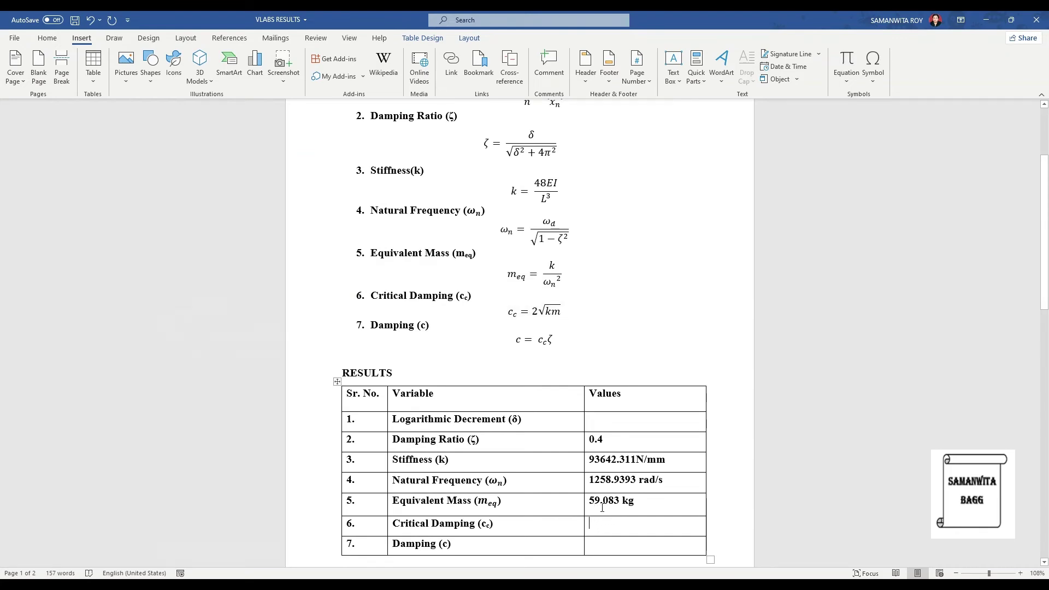
left_click_drag(589, 461, 647, 460)
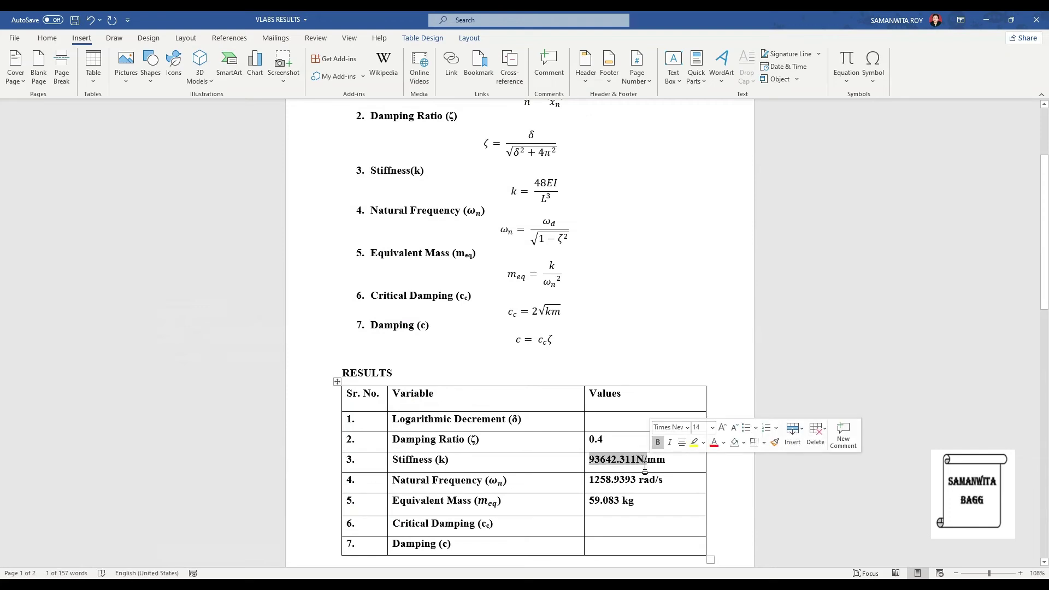
left_click(601, 534)
type("148")
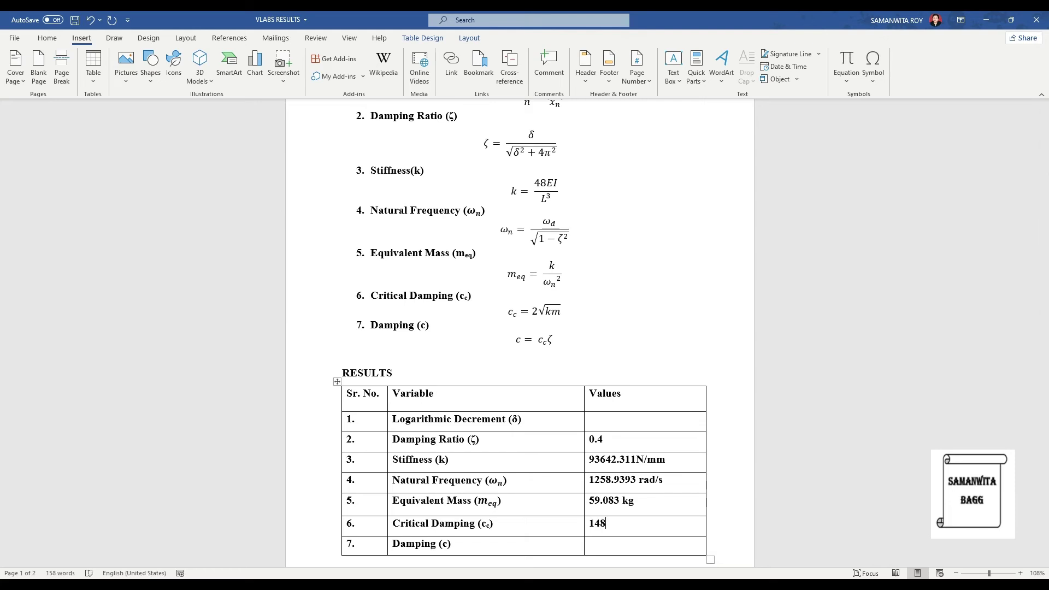
type("763.82 Ns/m")
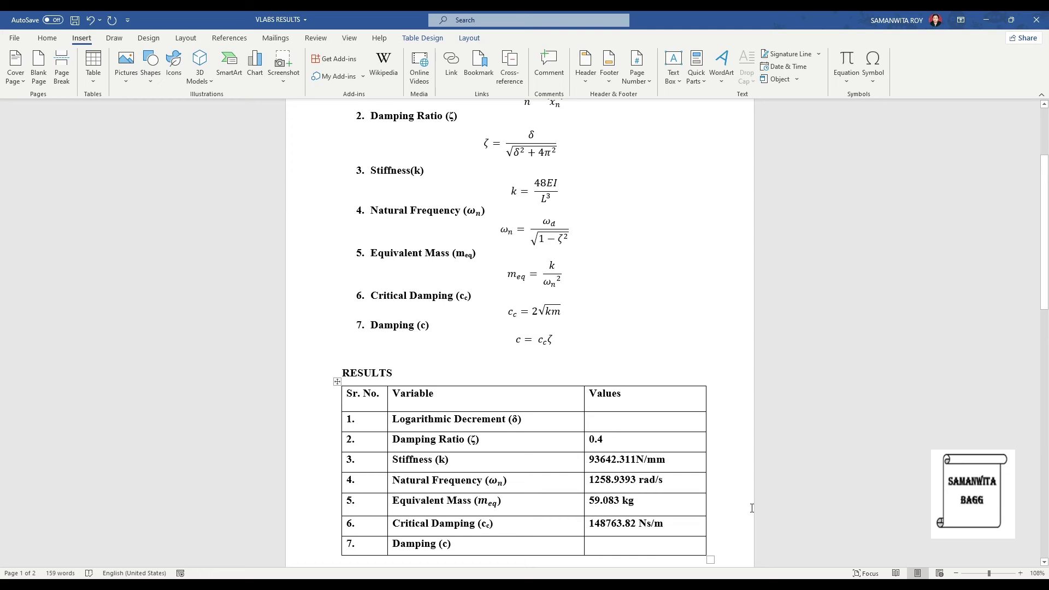
type("59505")
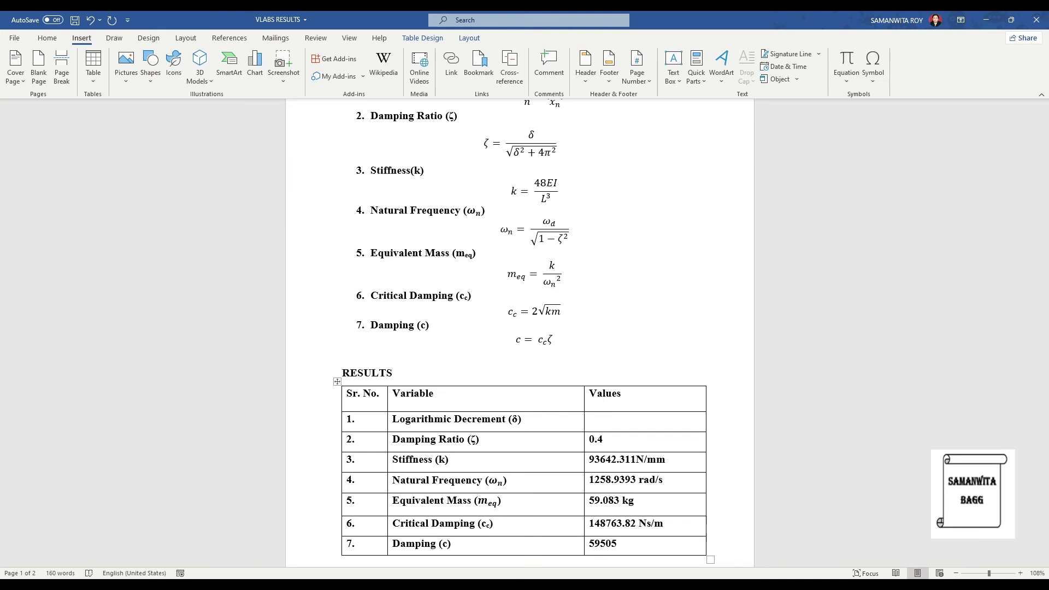
type(".528 Ns/m")
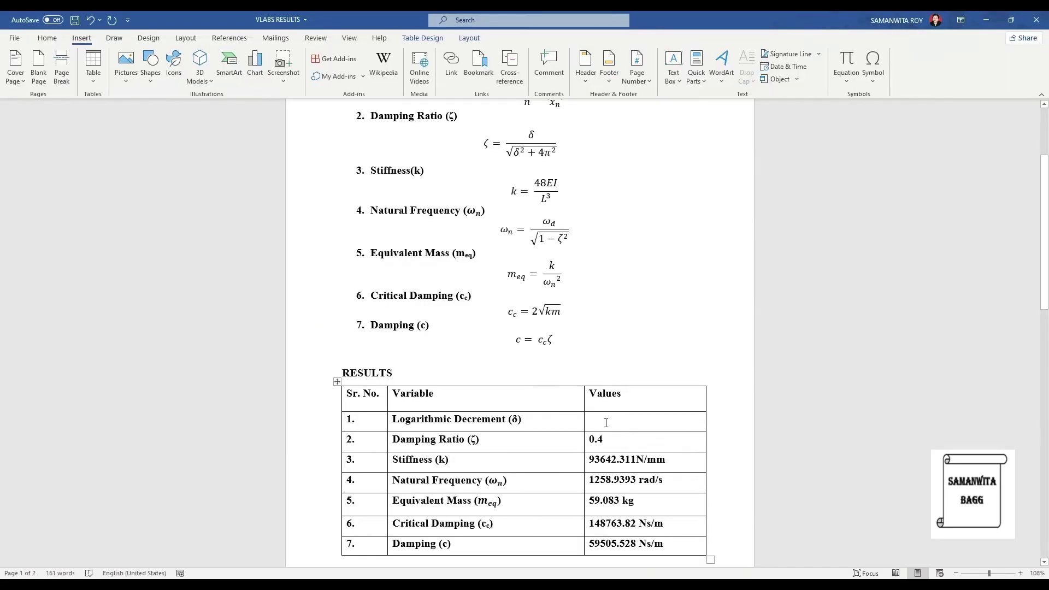
Step: Consult the logarithmic decrement formula and record its value as 2.7422 in the results table
scroll(579, 522, "up", 1)
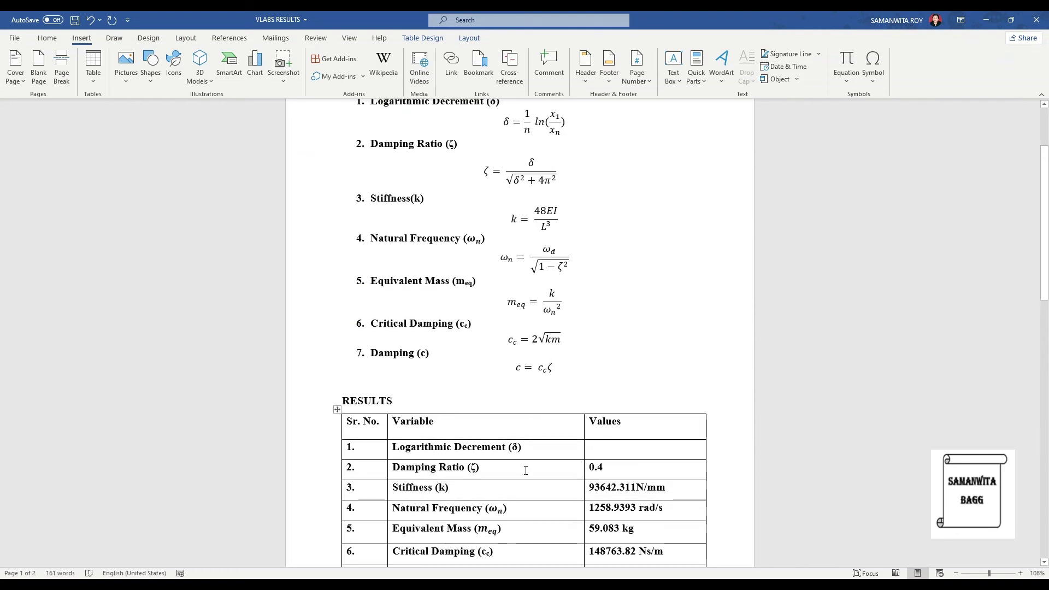
scroll(526, 471, "up", 1)
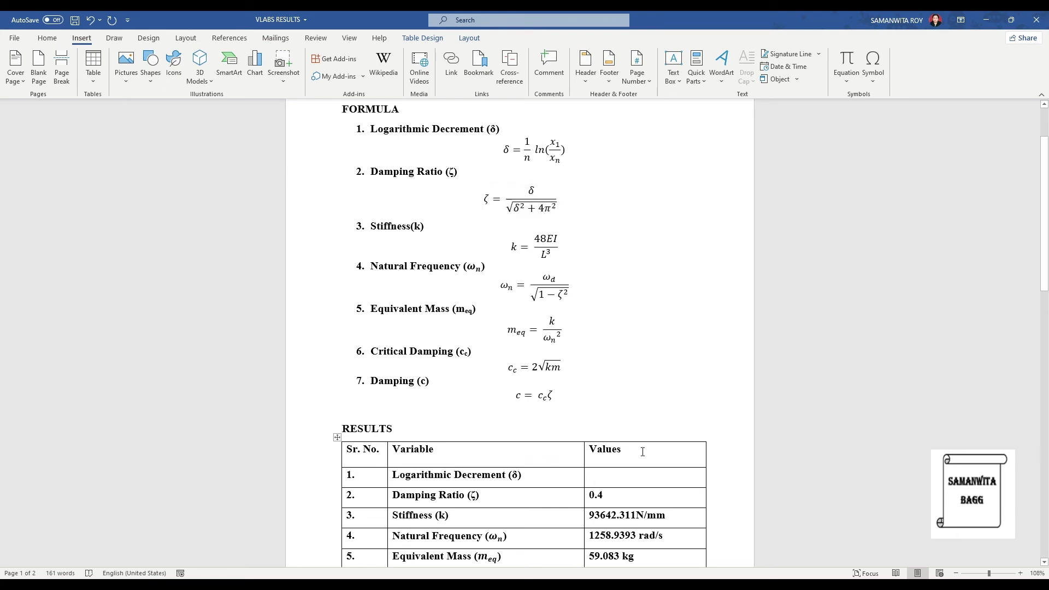
type("2.74")
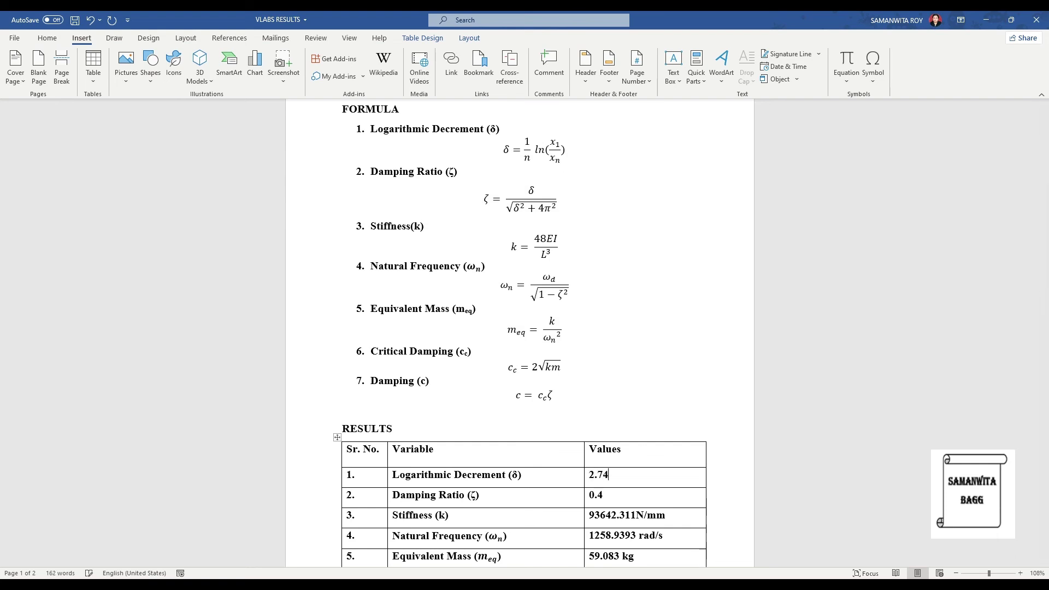
type("22")
left_click(601, 394)
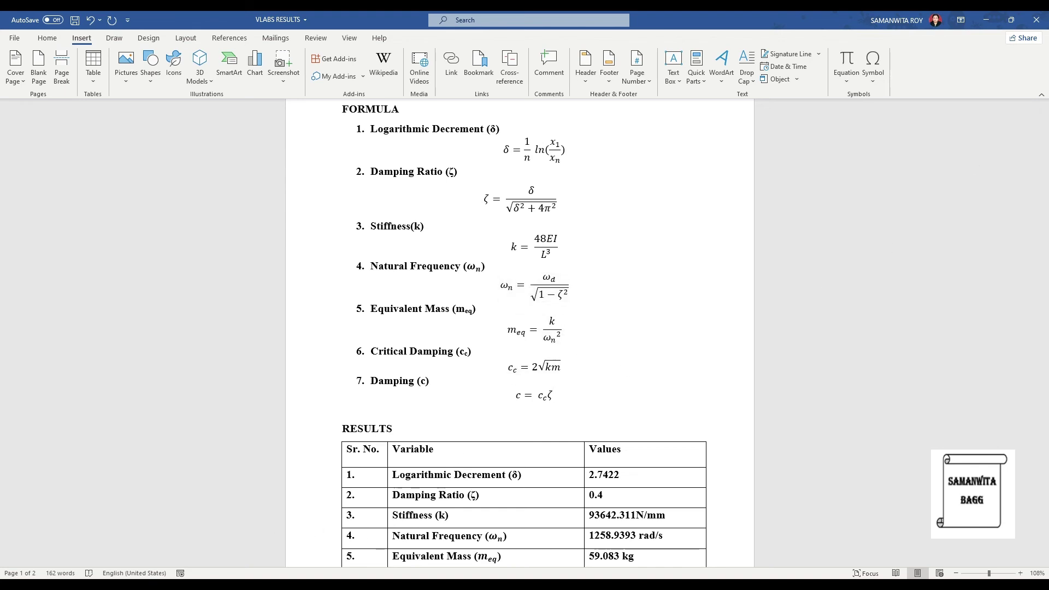
Step: Compare the simulation's output values with the formulas and completed results table in the Word document
key("alt+Tab")
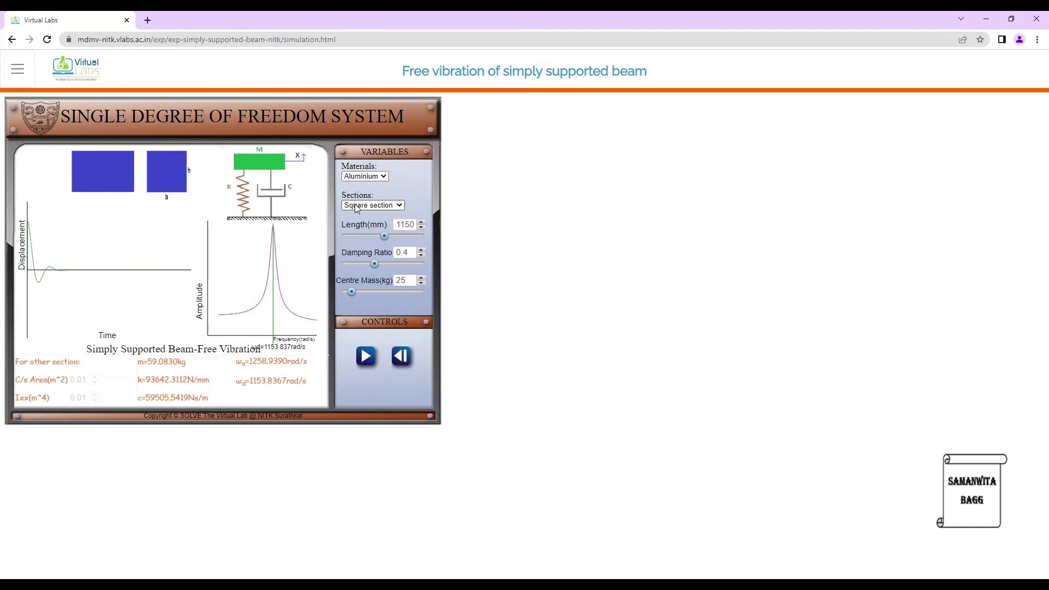
key("alt+Tab")
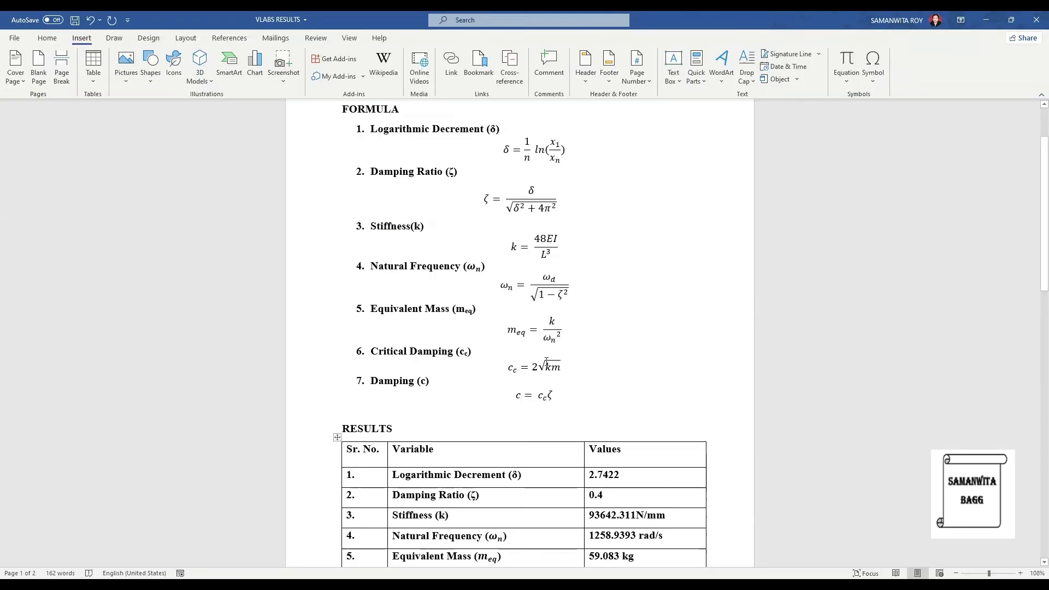
scroll(585, 387, "up", 3)
scroll(629, 350, "down", 5)
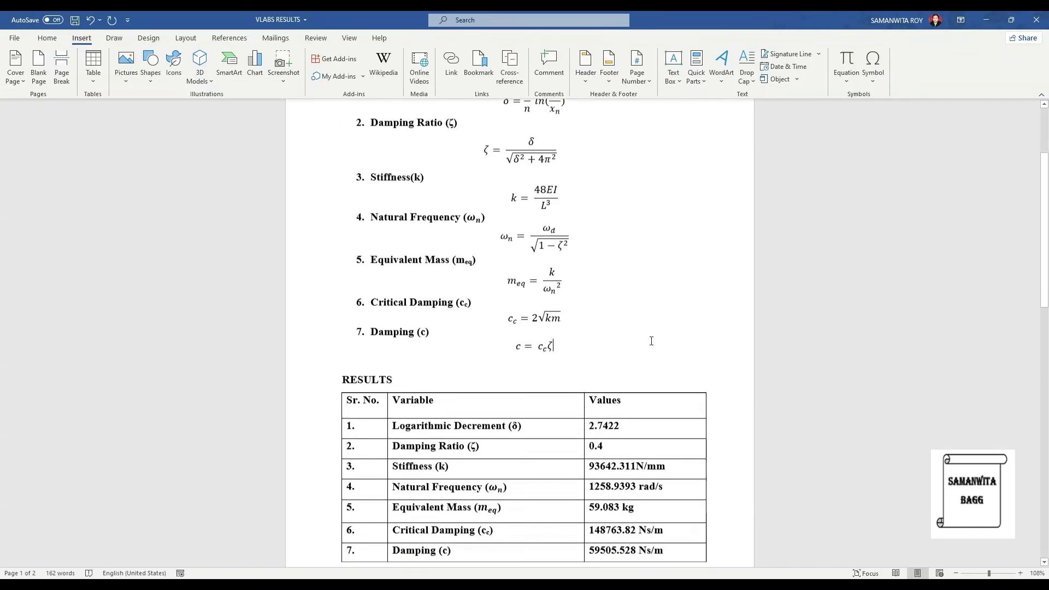
Step: Reopen the Virtual Labs simulation, run it with length 680 mm, damping ratio 0.71 and centre mass 57 kg, and display the response graphs
key("alt+Tab")
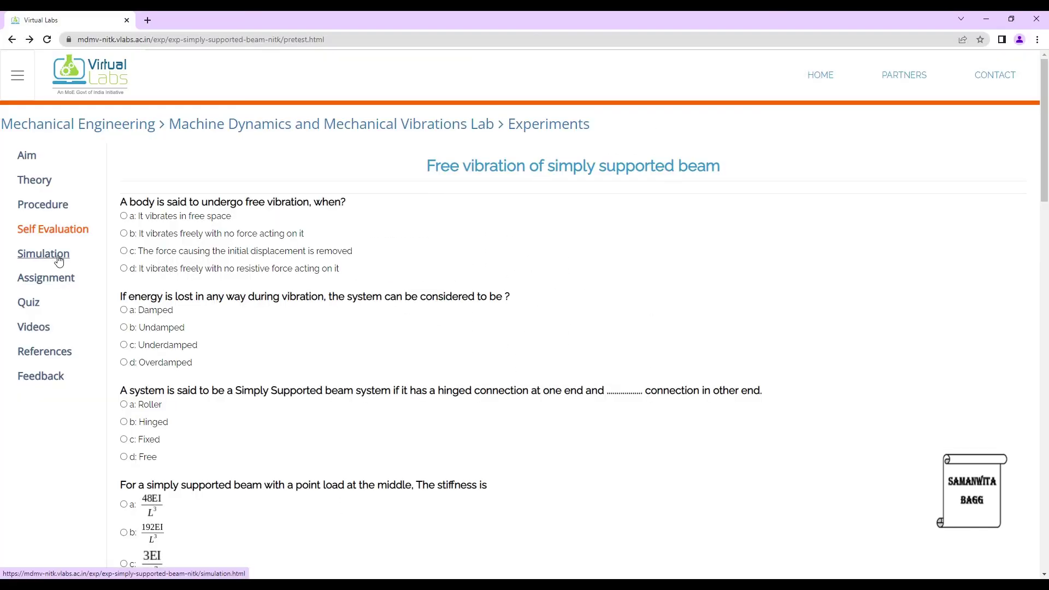
left_click(58, 260)
mouse_move(350, 263)
left_mouse_down()
mouse_move(405, 264)
mouse_move(384, 236)
mouse_move(395, 236)
mouse_move(363, 231)
left_mouse_up()
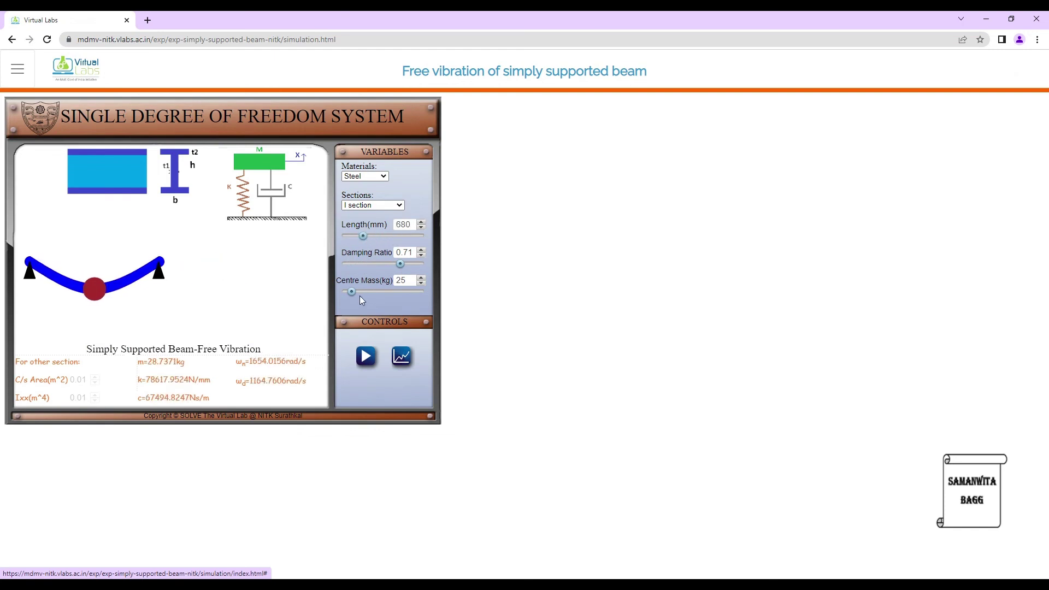
left_click_drag(351, 292, 364, 291)
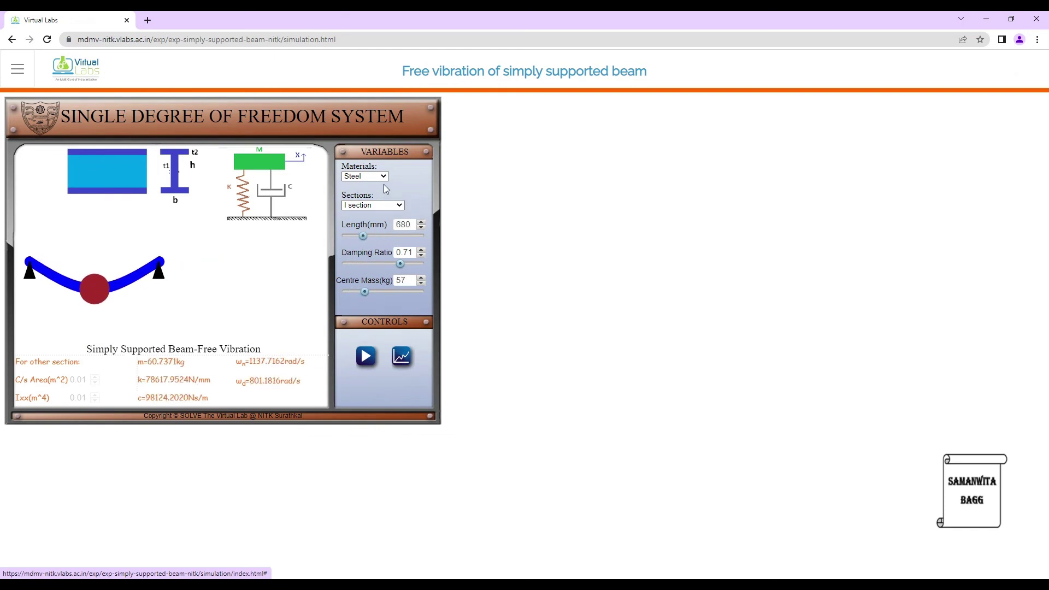
left_click(374, 370)
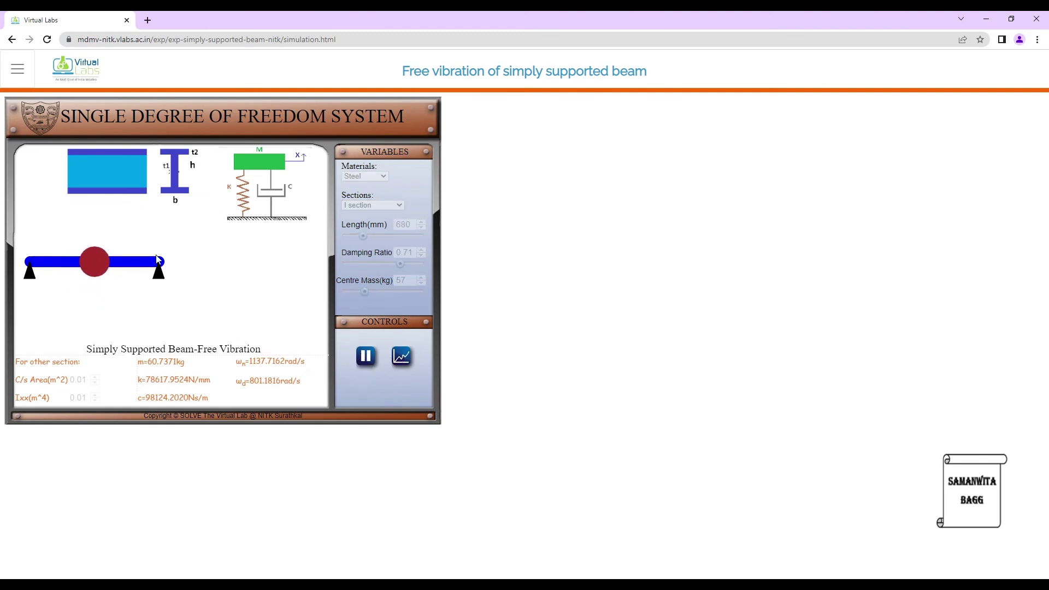
left_click(404, 363)
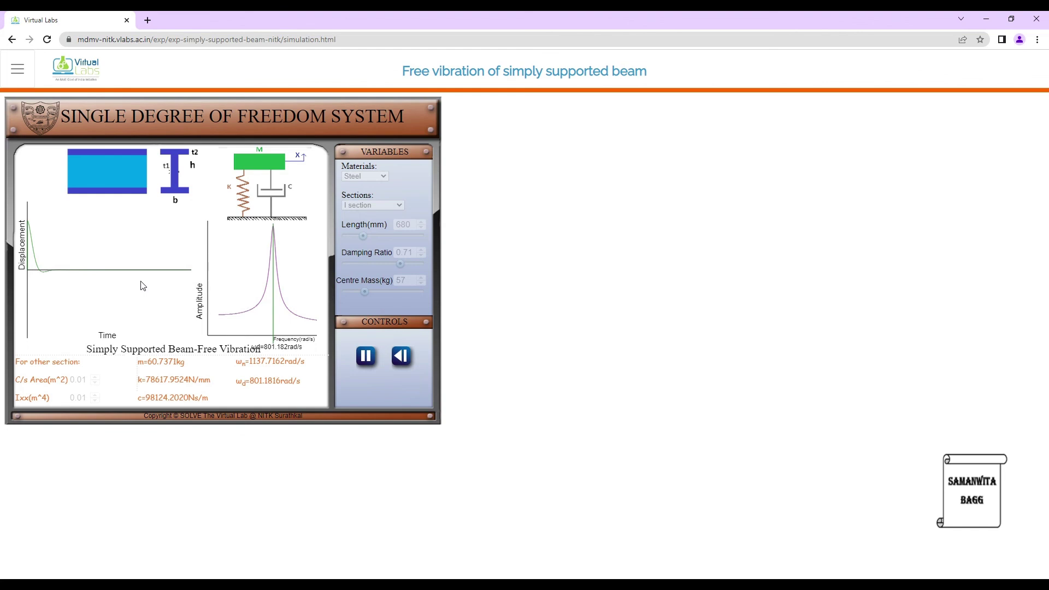
Step: Leave the simulation and look through the experiment's Assignment, Quiz, Videos, References and Feedback pages
left_click(12, 39)
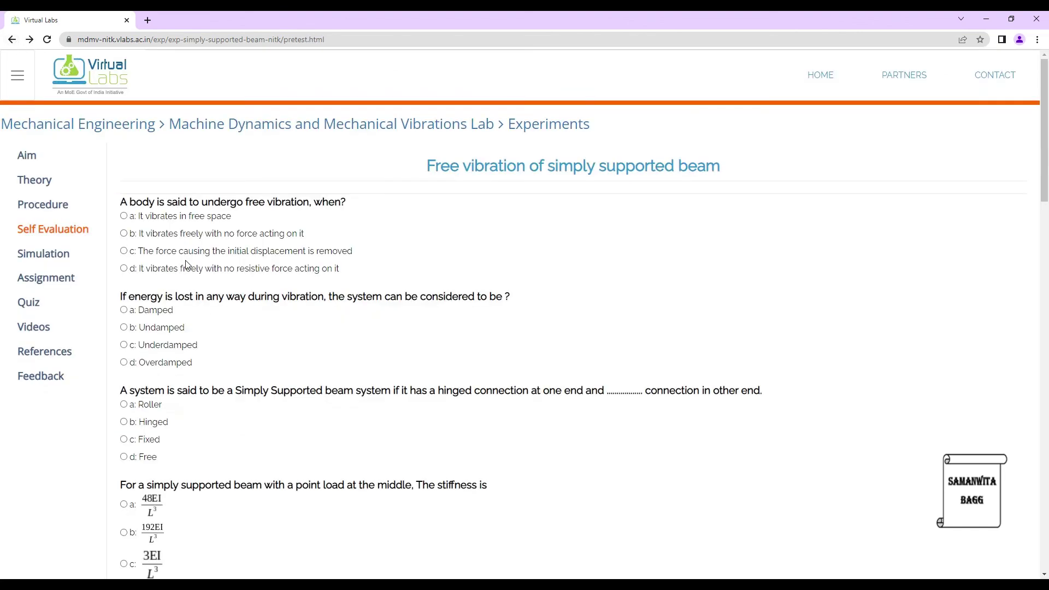
left_click(59, 289)
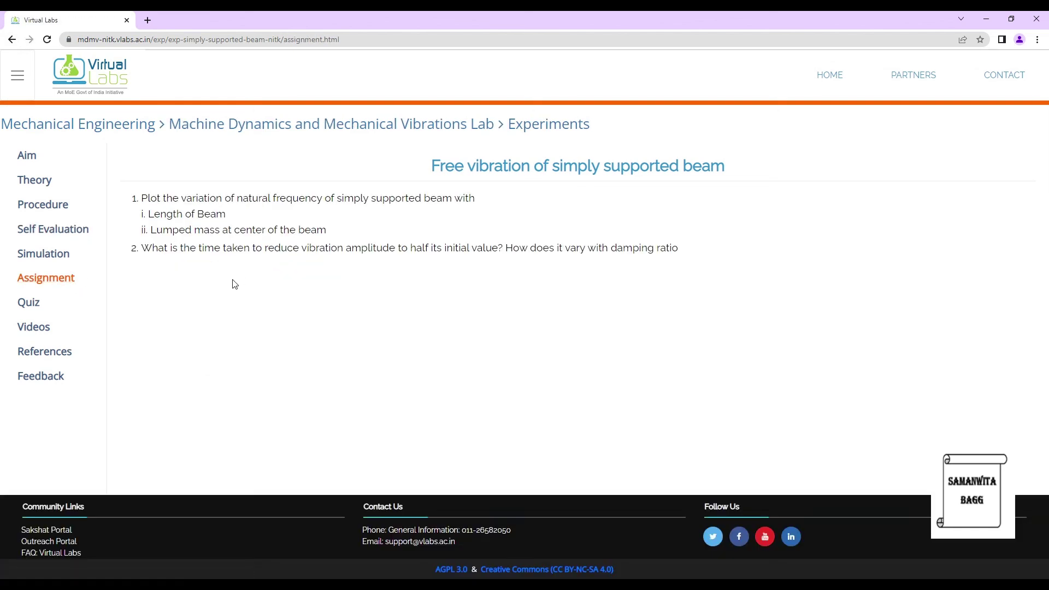
left_click(30, 303)
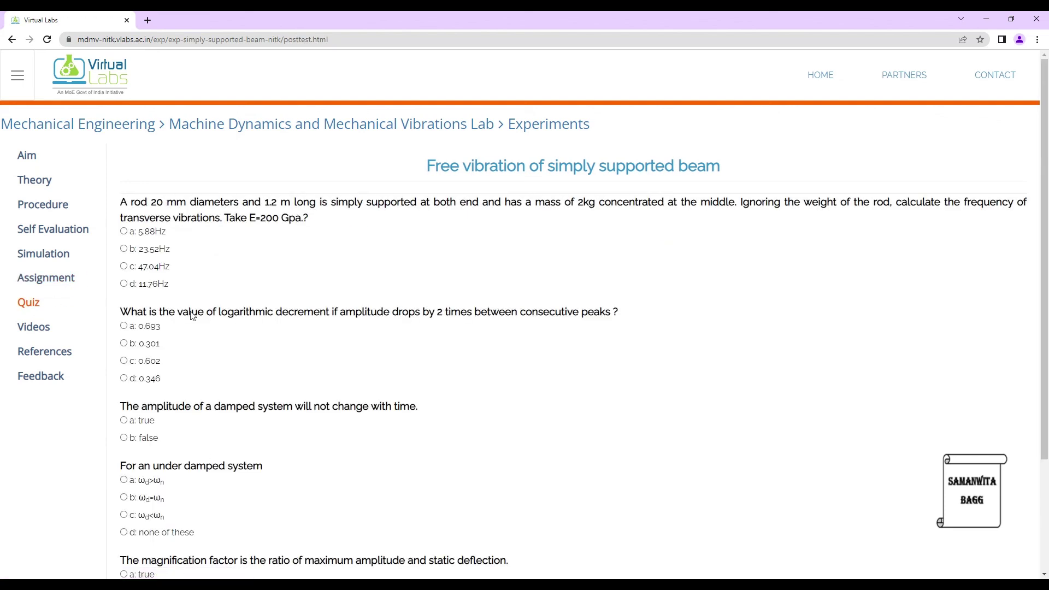
left_click(41, 328)
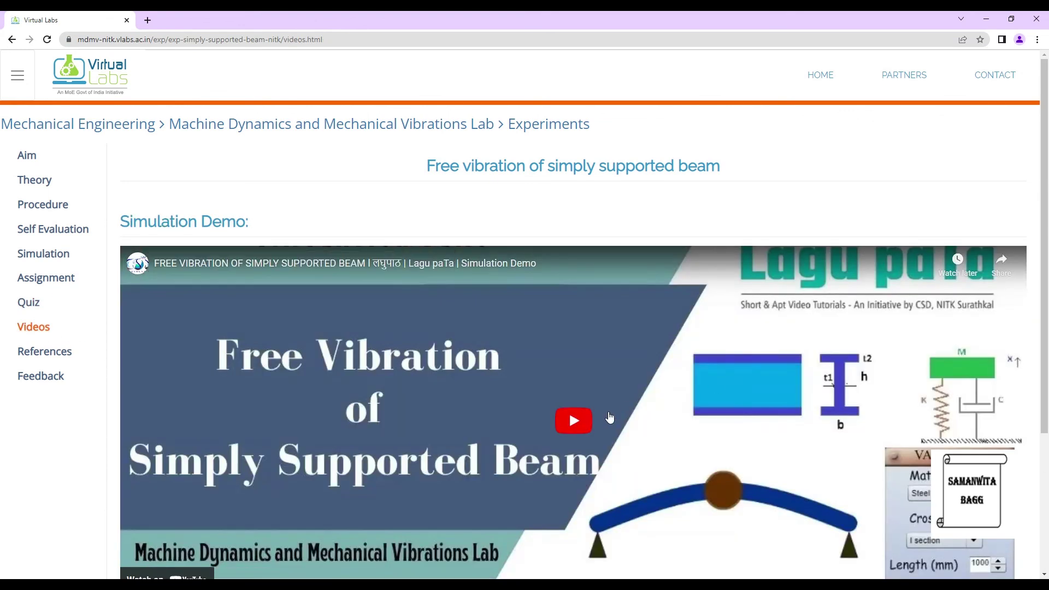
scroll(583, 340, "down", 3)
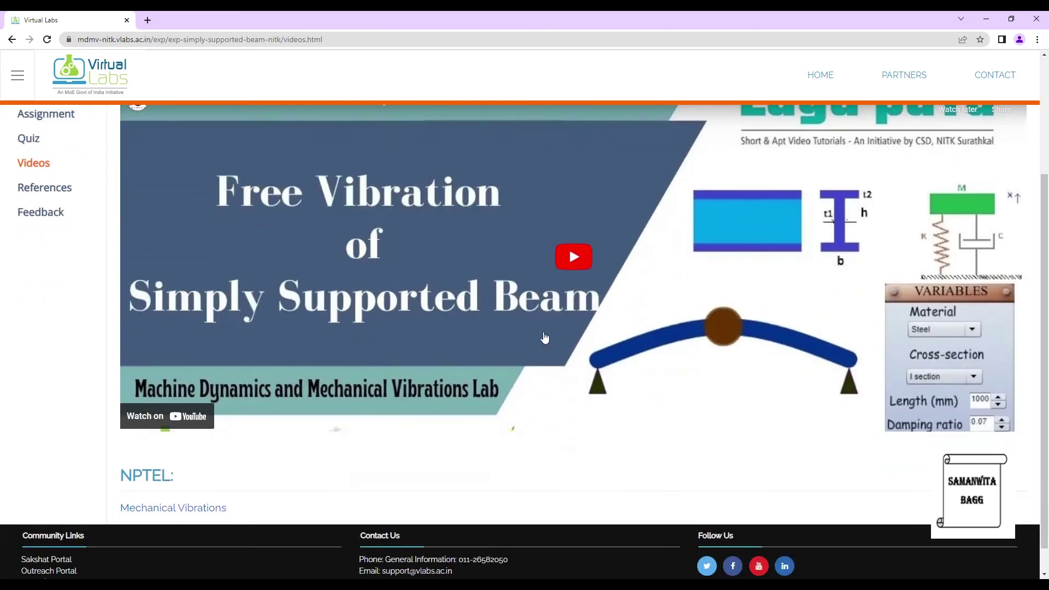
scroll(413, 352, "up", 3)
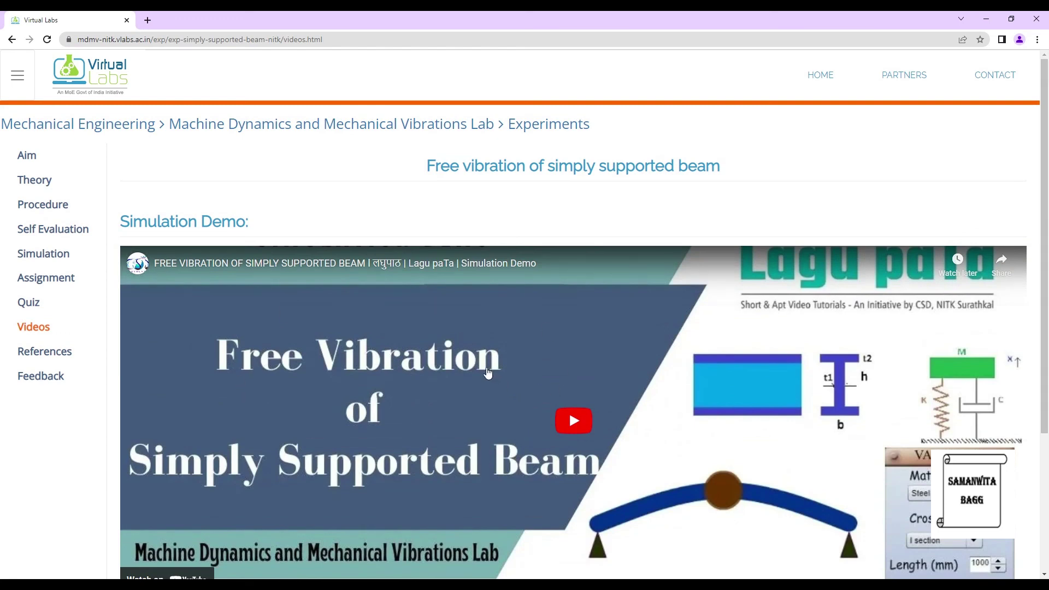
left_click(39, 359)
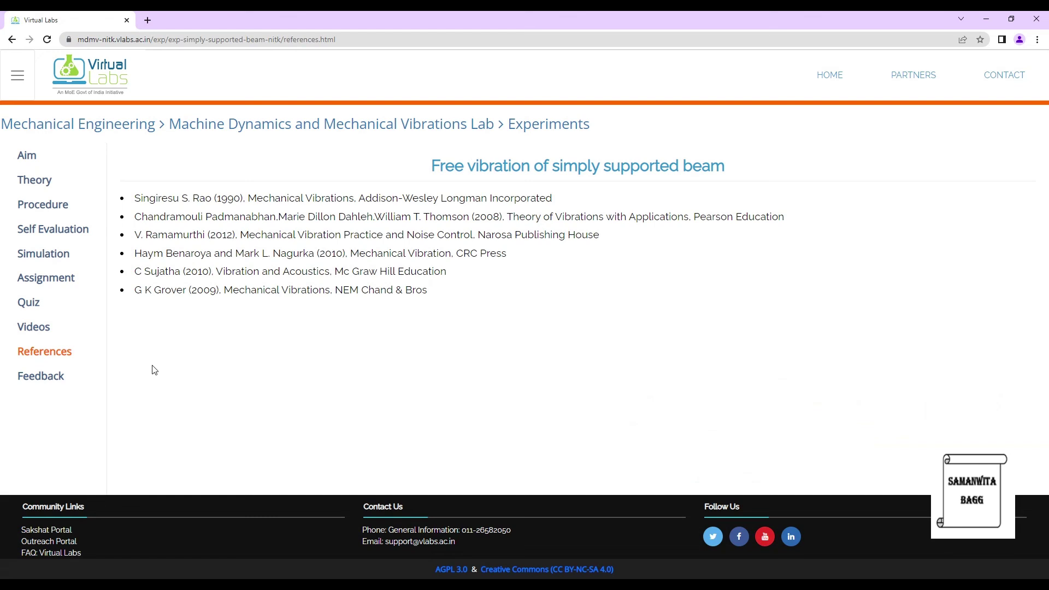
left_click(58, 386)
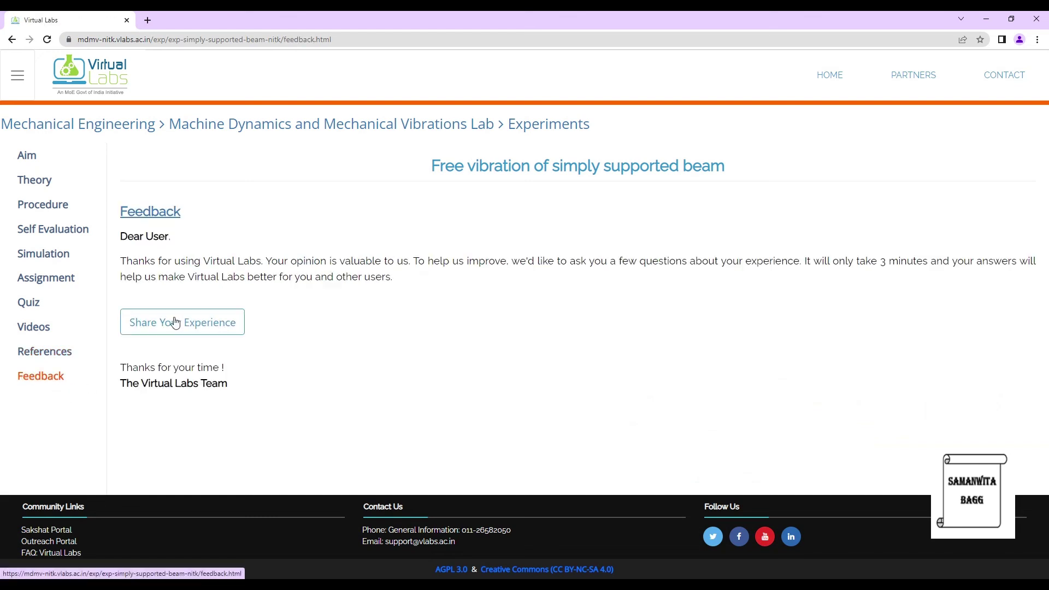